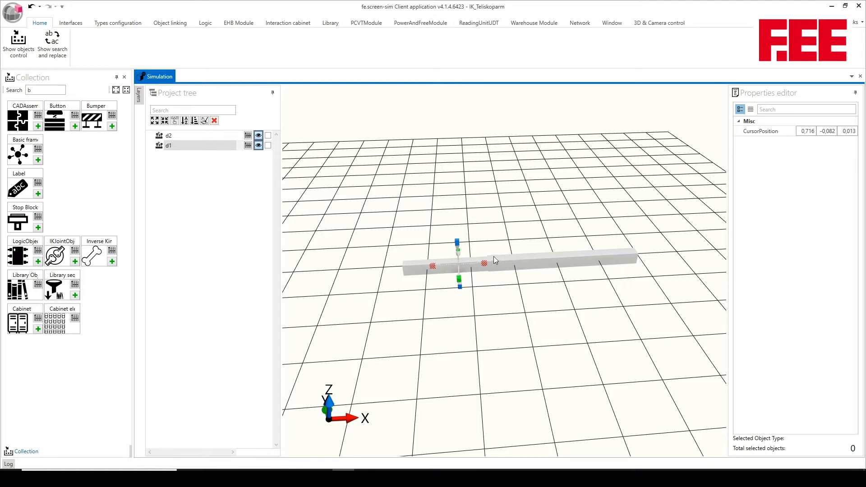
- Move the 3D cursor to the outer end of beam d1, at X about -0.58, and add an Inverse Kinematic Bone there
scroll(474, 284, "up", 5)
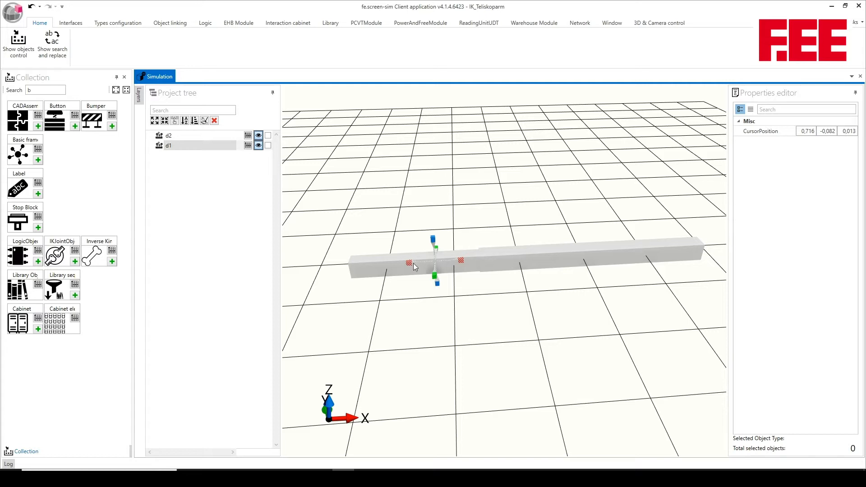
left_click_drag(409, 267, 320, 276)
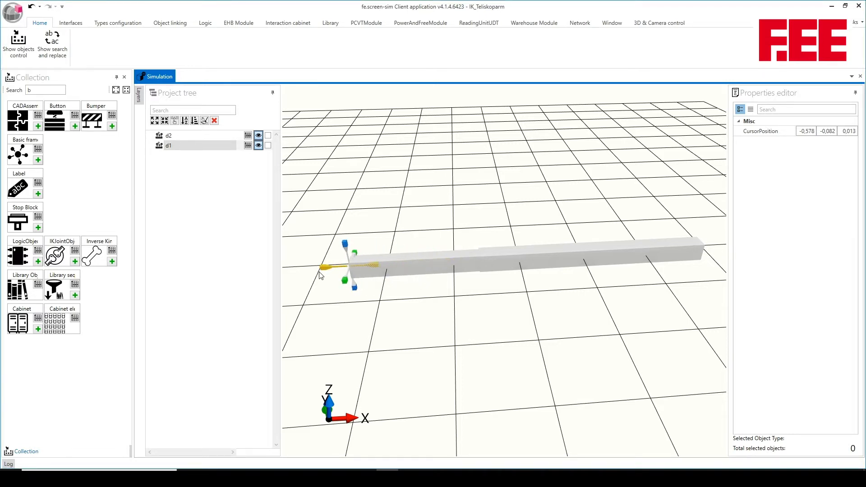
left_click(112, 261)
- Add a second Inverse Kinematic Bone where beams d1 and d2 meet, at X about 1.43
mouse_move(380, 293)
left_mouse_down()
mouse_move(429, 245)
mouse_move(390, 314)
mouse_move(385, 280)
left_mouse_up()
left_click(482, 263)
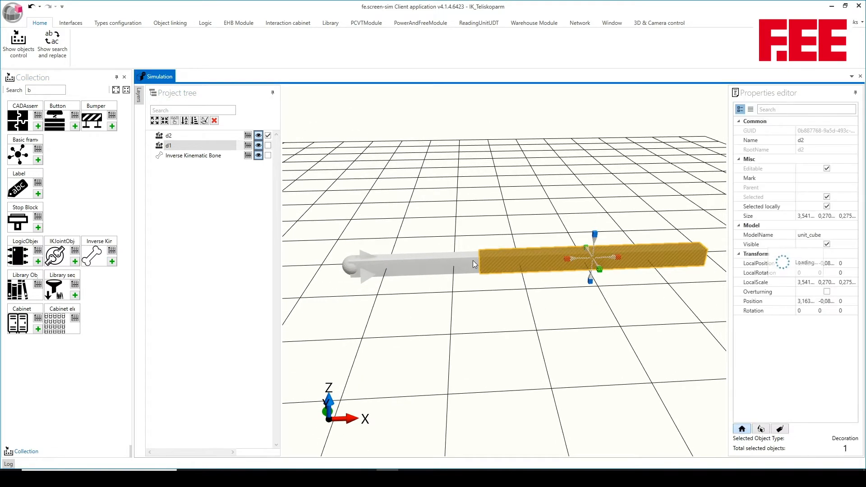
left_click(437, 283)
left_click_drag(461, 263, 509, 263)
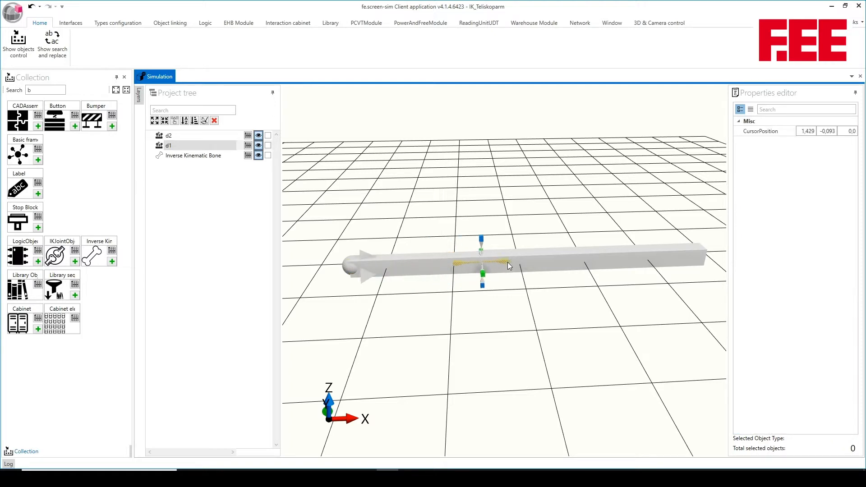
left_click(112, 262)
- Add a third Inverse Kinematic Bone at the far end of beam d2, at X about 4.93
left_click_drag(555, 228, 657, 283)
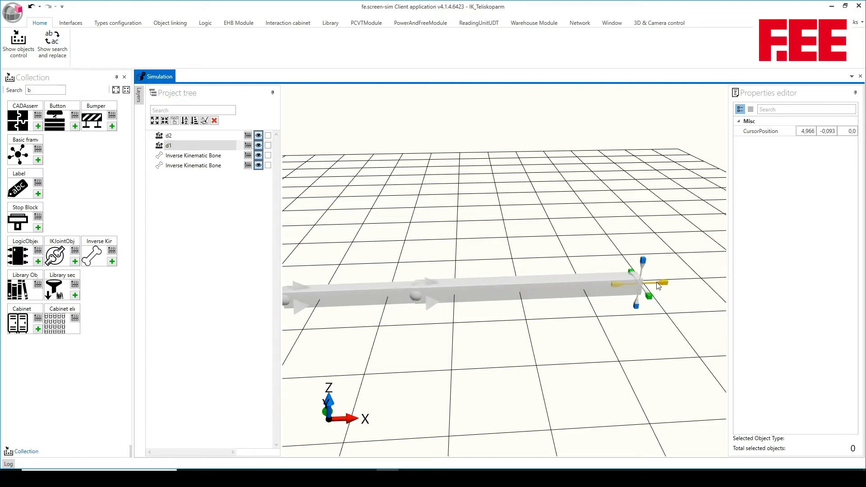
left_click_drag(653, 246, 633, 242)
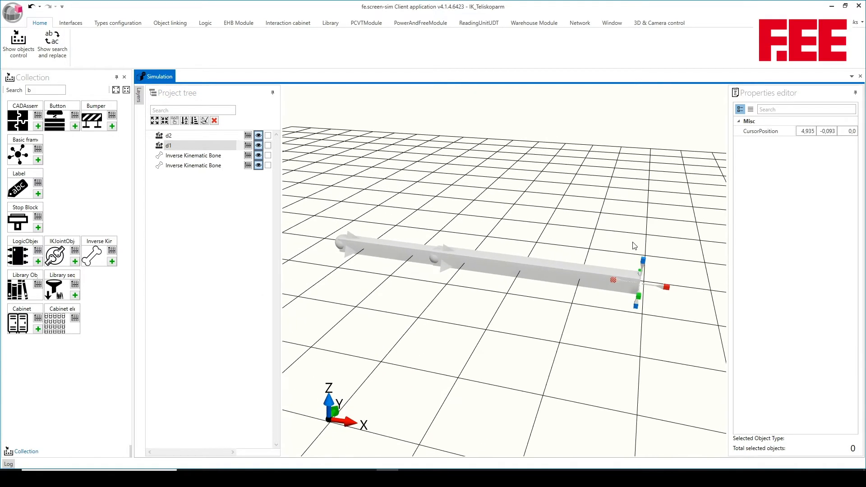
left_click(112, 262)
left_click(663, 297)
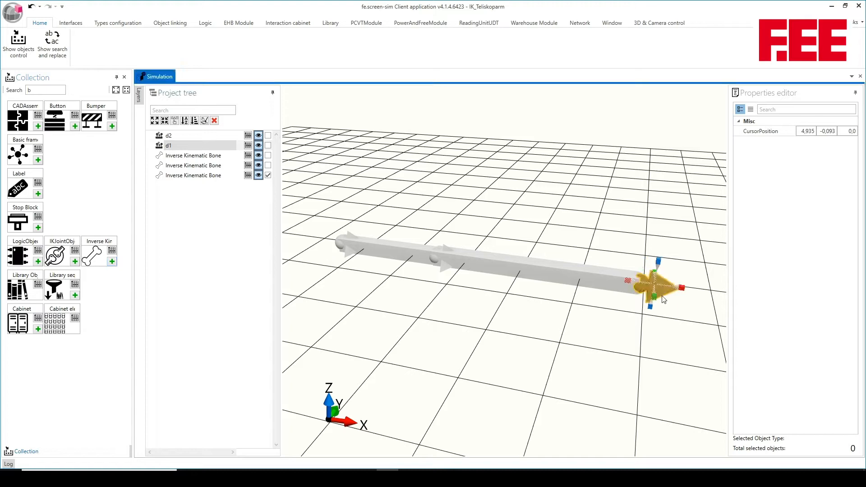
- Examine the placement and direction of the bones along the two beams, especially the middle bone
left_click_drag(678, 249, 579, 282)
mouse_move(392, 294)
left_mouse_down()
mouse_move(489, 205)
mouse_move(443, 231)
mouse_move(399, 291)
left_mouse_up()
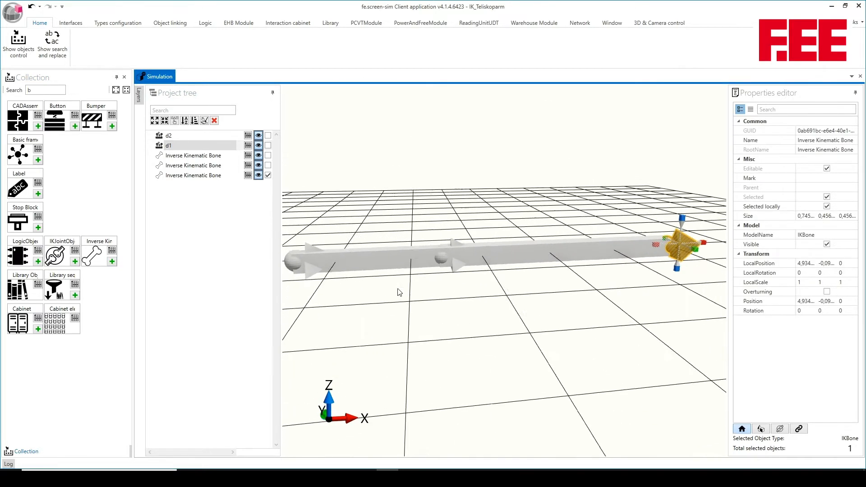
scroll(411, 278, "up", 5)
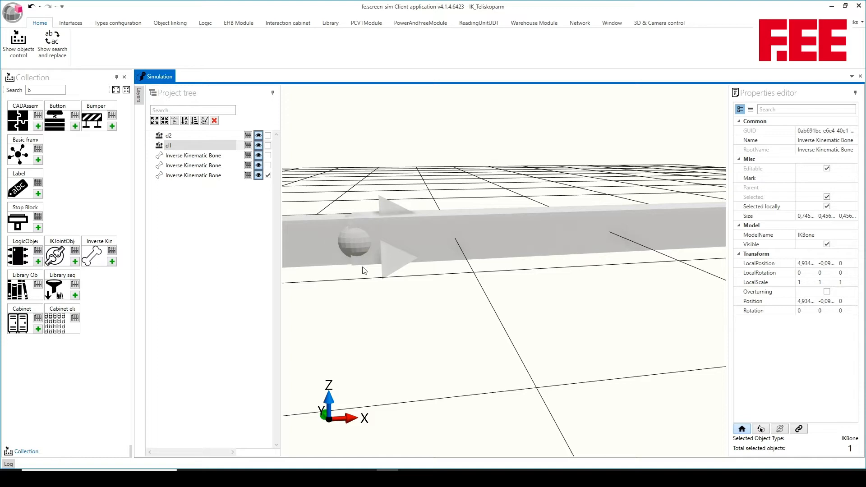
left_click(388, 209)
scroll(401, 199, "down", 5)
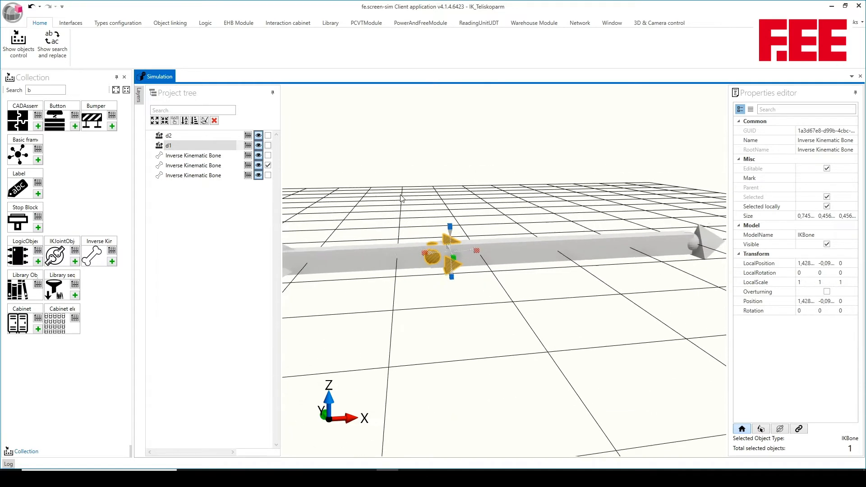
left_click_drag(455, 210, 461, 282)
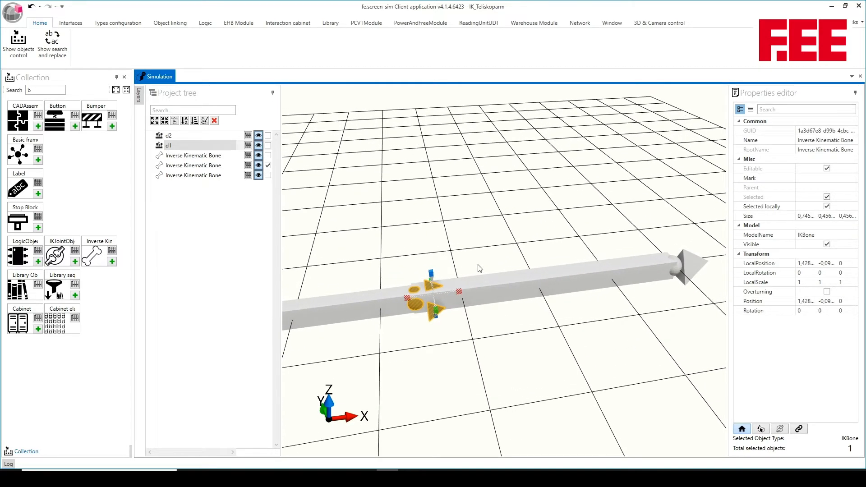
left_click_drag(562, 243, 569, 222)
scroll(569, 222, "down", 2)
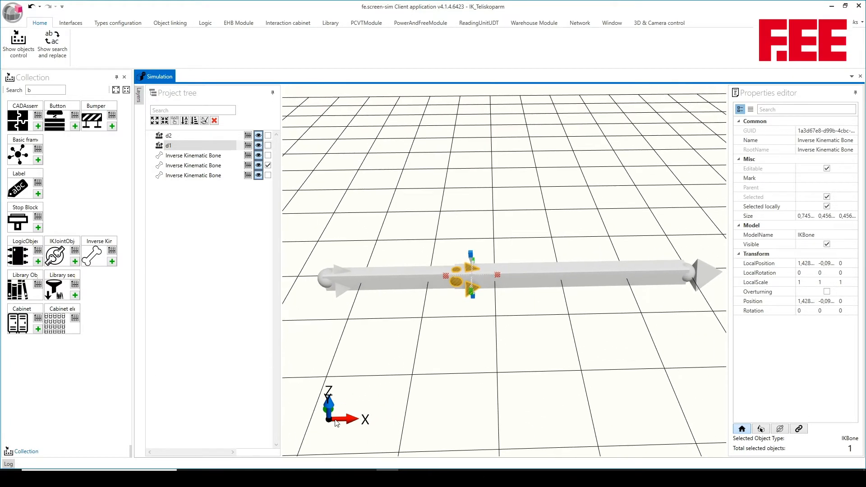
- Shift the end bone slightly back along the beam to X about 4.87
left_click_drag(608, 260, 557, 275)
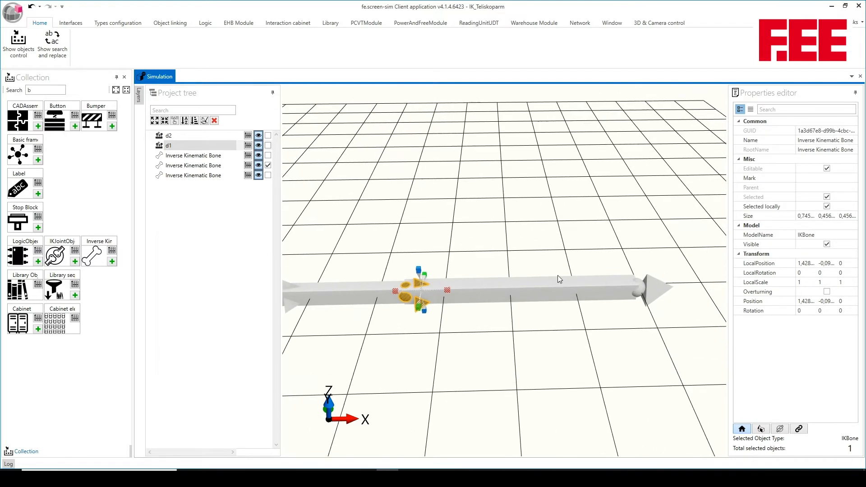
left_click(647, 290)
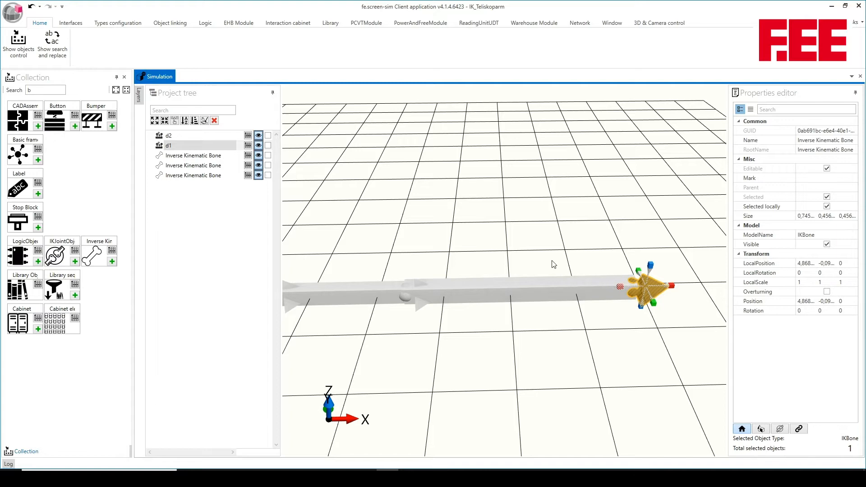
left_click(527, 246)
- Rename the bone at the outer end of beam d1 as b1
left_click_drag(527, 246, 591, 213)
left_click_drag(374, 181, 384, 176)
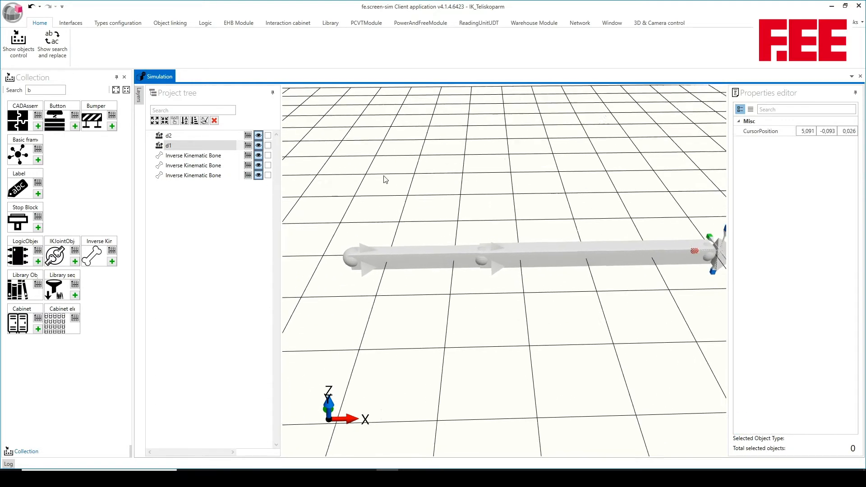
left_click(356, 253)
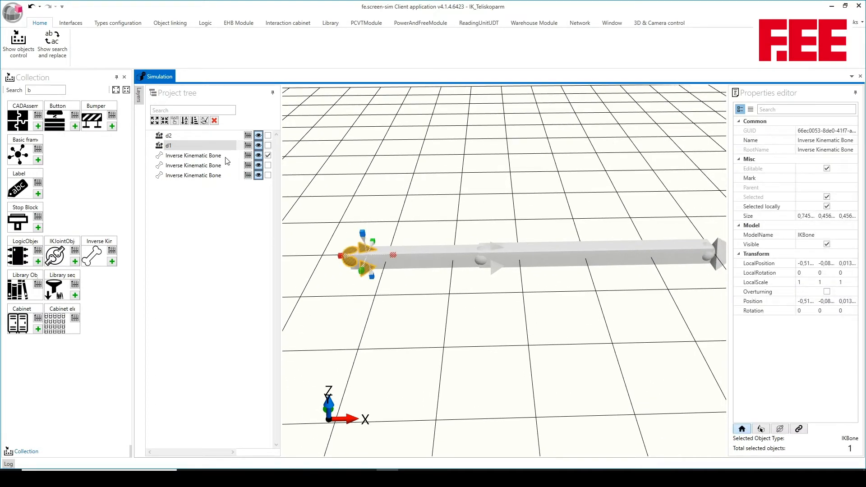
key("F2")
type("b")
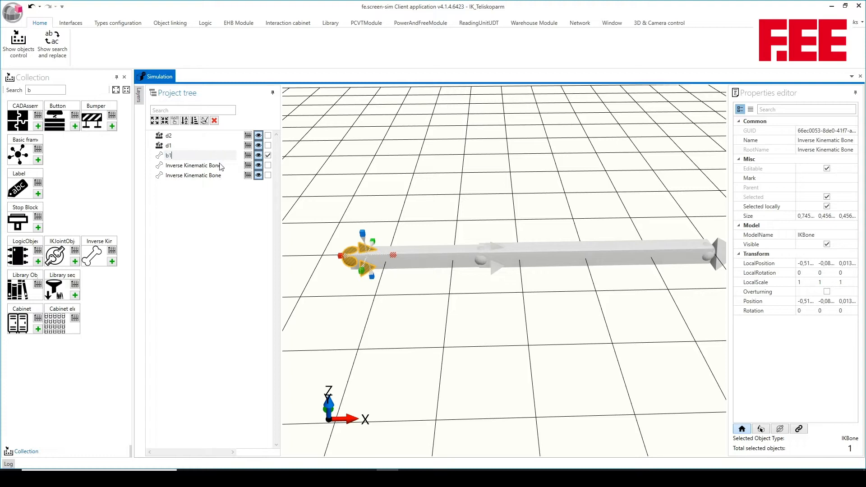
type("1")
- Rename the middle bone, between the two beams, as b2
double_click(218, 166)
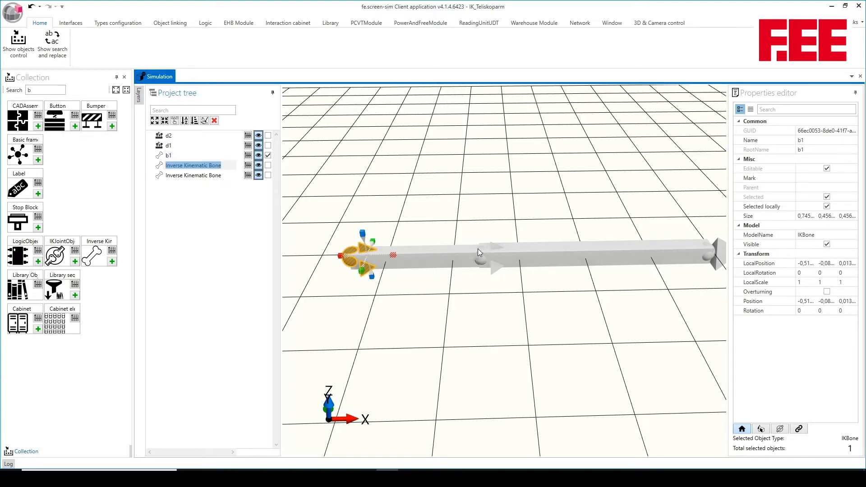
left_click(492, 248)
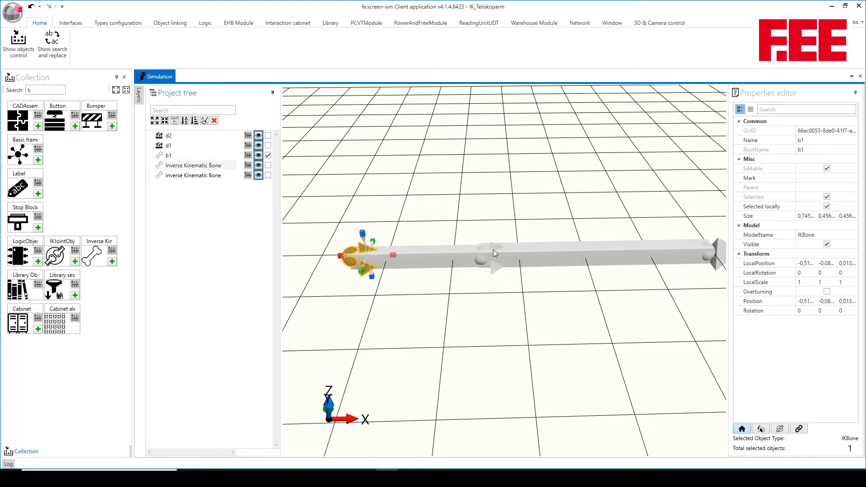
double_click(229, 166)
type("b2")
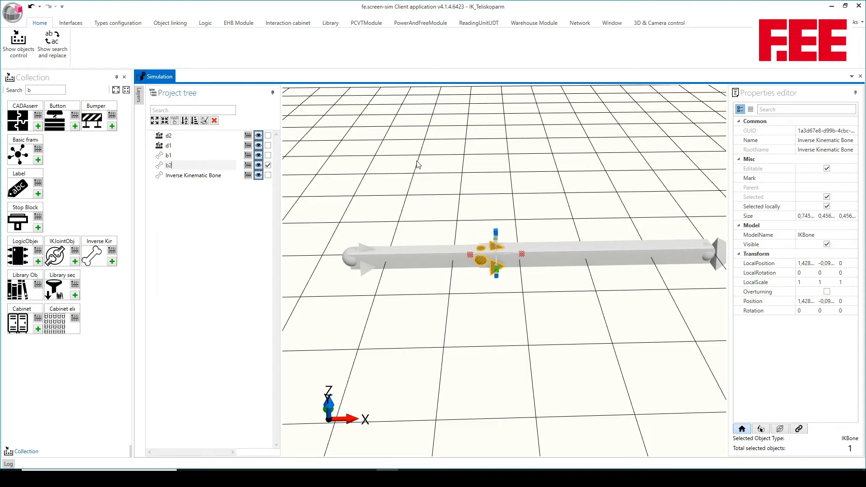
left_click(518, 176)
- Rename the bone at the far end of beam d2 as b3
left_click_drag(694, 223, 593, 229)
left_click(623, 256)
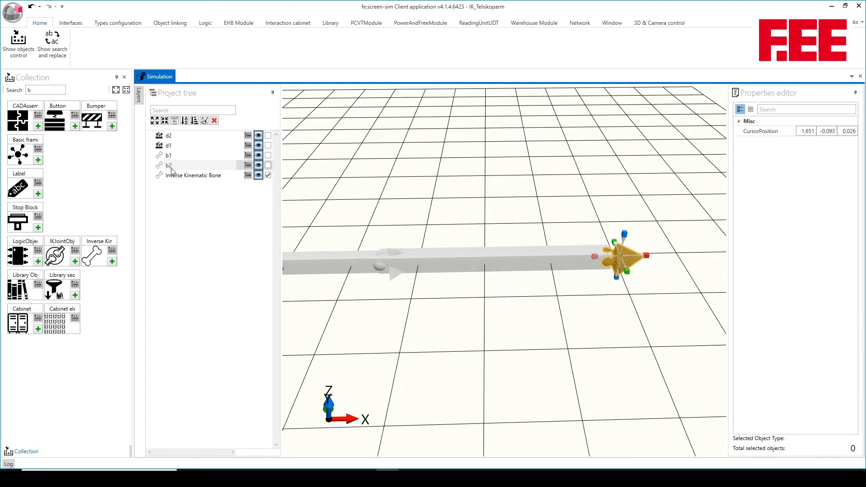
double_click(211, 176)
type("b3")
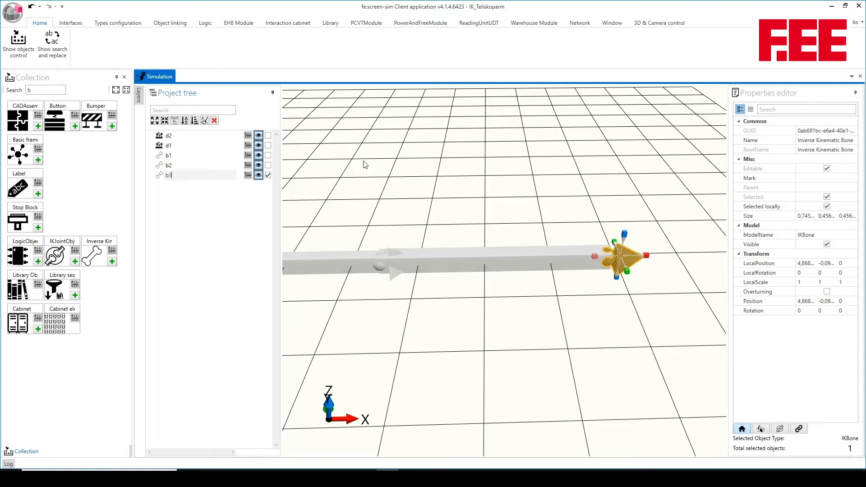
key("Return")
- Turn on Is Pinned in the inverse kinematics settings of bone b1
left_click_drag(383, 167, 505, 182)
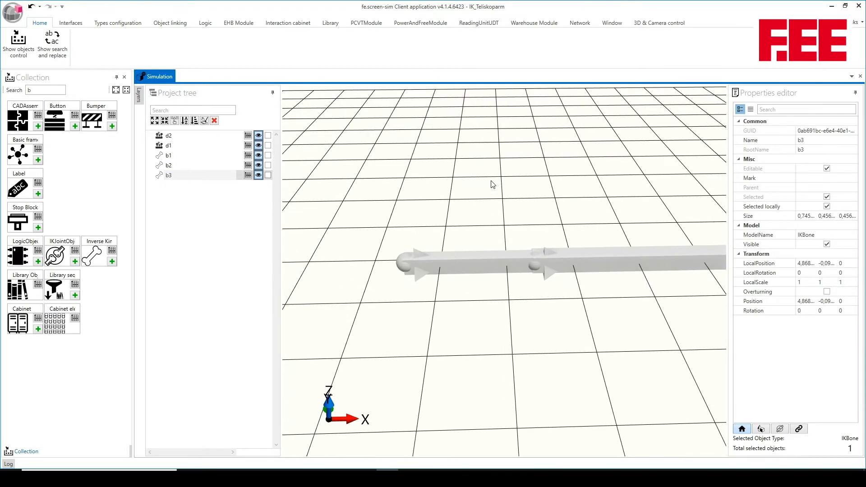
left_click(490, 181)
left_click_drag(406, 230, 379, 236)
left_click(370, 263)
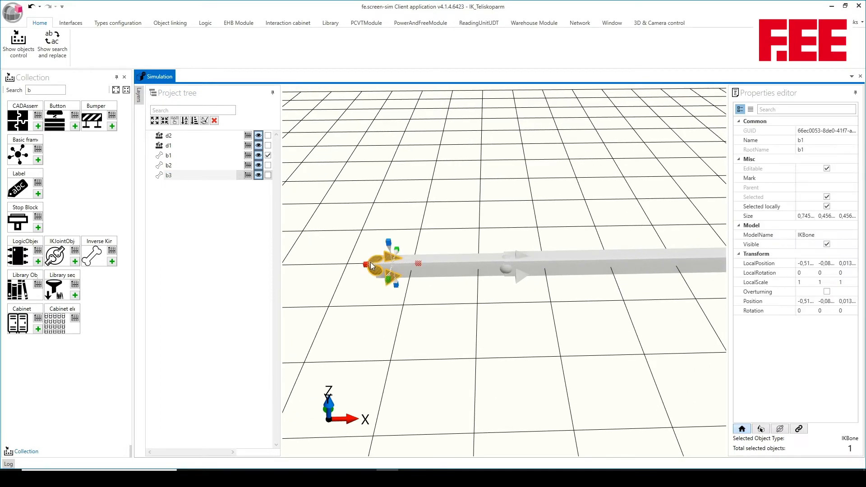
left_click(786, 431)
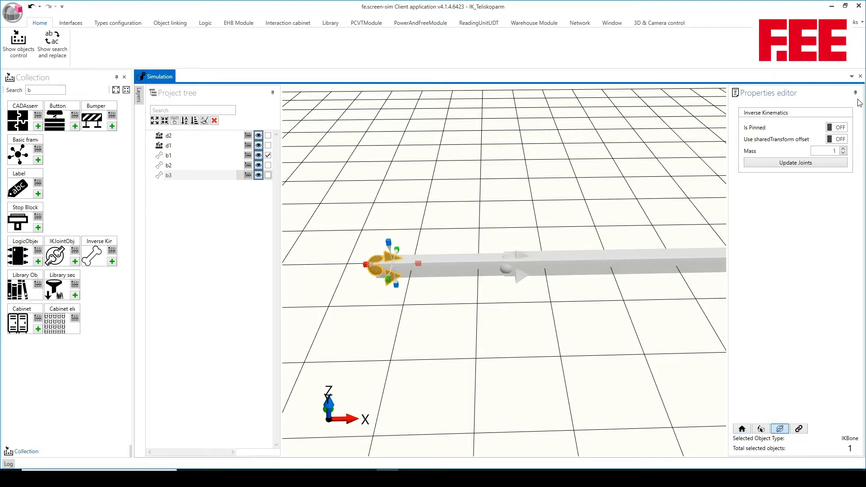
left_click(843, 129)
- Move the 3D cursor in front of the beams, to Y about -1.97, and add two IKJointObjects there
left_click_drag(526, 243, 507, 216)
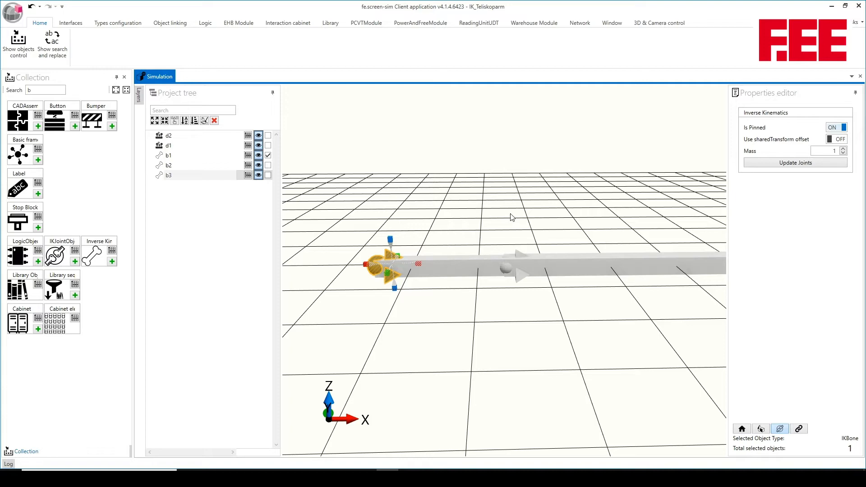
left_click(511, 218)
left_click_drag(510, 213, 470, 239)
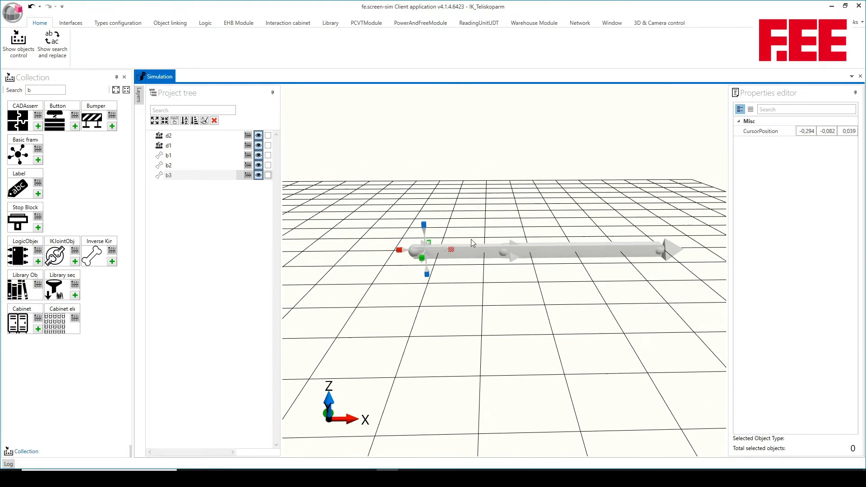
left_click_drag(421, 259, 317, 451)
left_click_drag(469, 298, 520, 331)
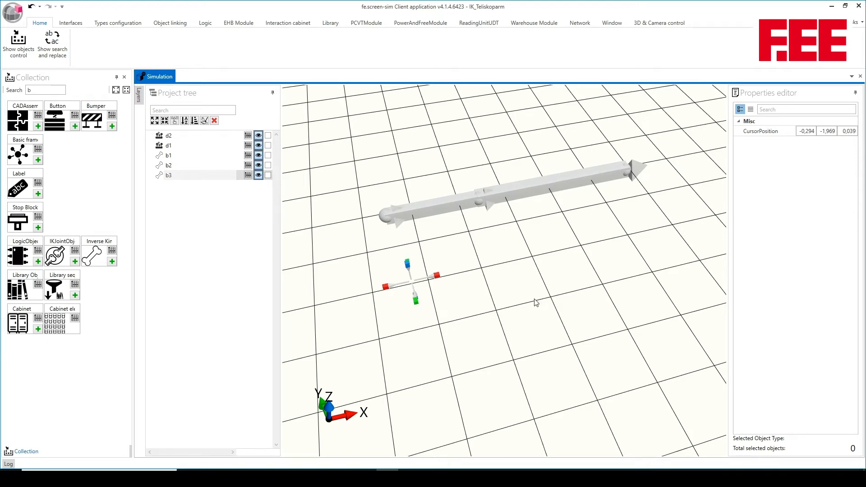
left_click(75, 261)
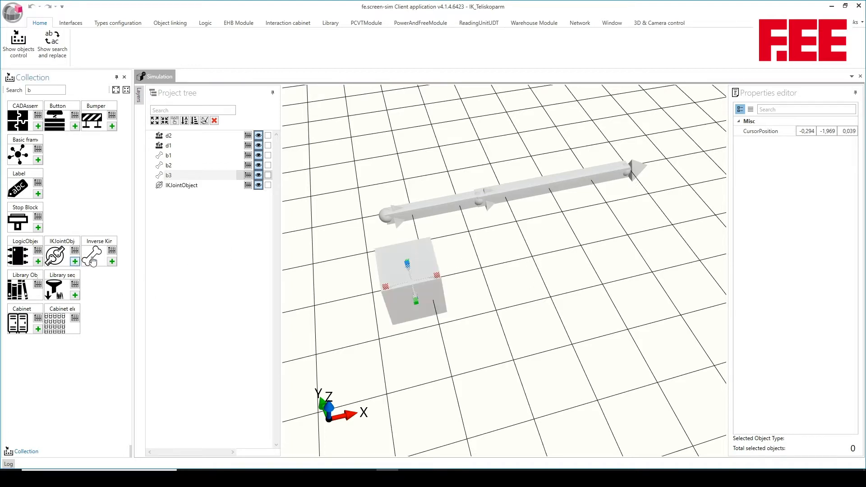
left_click(75, 261)
- Move the first IKJointObject aside to X about 2.37, Y about -2.64, and rename it b1b2
left_click(432, 272)
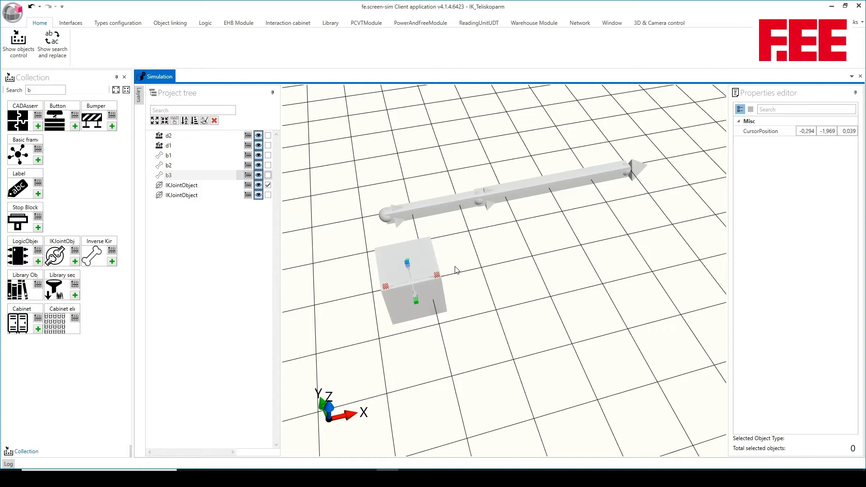
left_click_drag(456, 271, 583, 266)
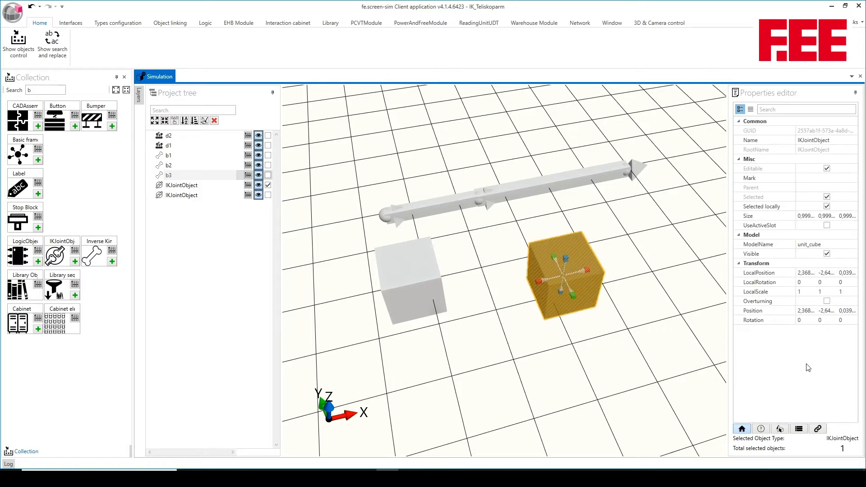
left_click(223, 188)
type("b1b2")
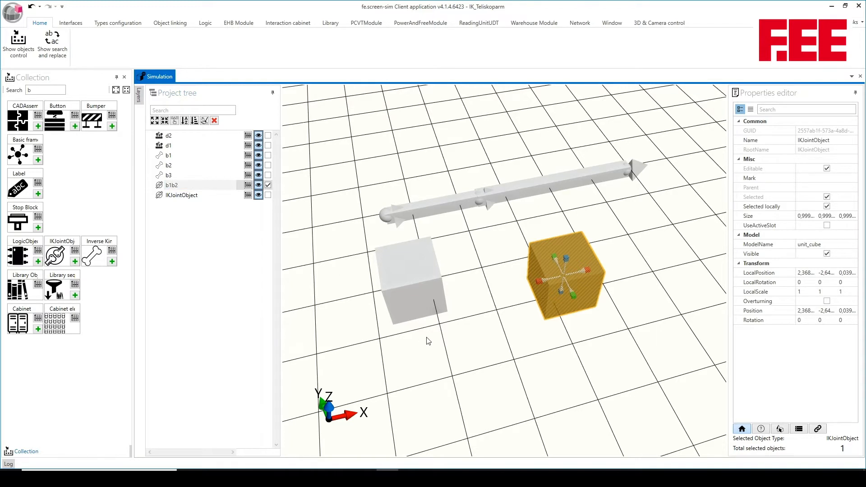
key("Return")
- Assign bone b1 to a bone slot of the b1b2 joint object
left_click(817, 429)
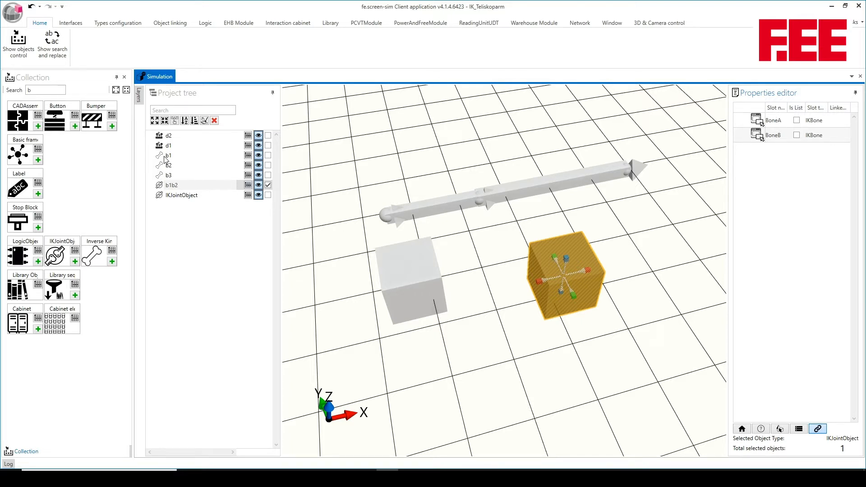
left_click_drag(163, 156, 171, 156)
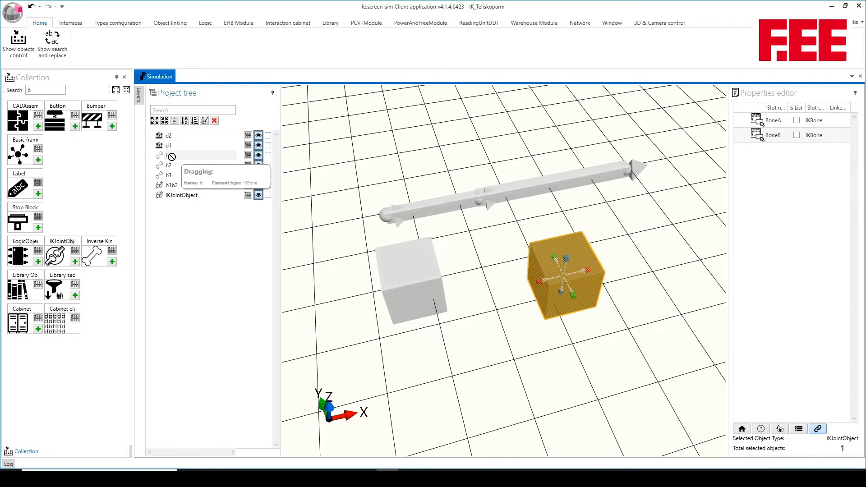
left_click_drag(171, 157, 799, 133)
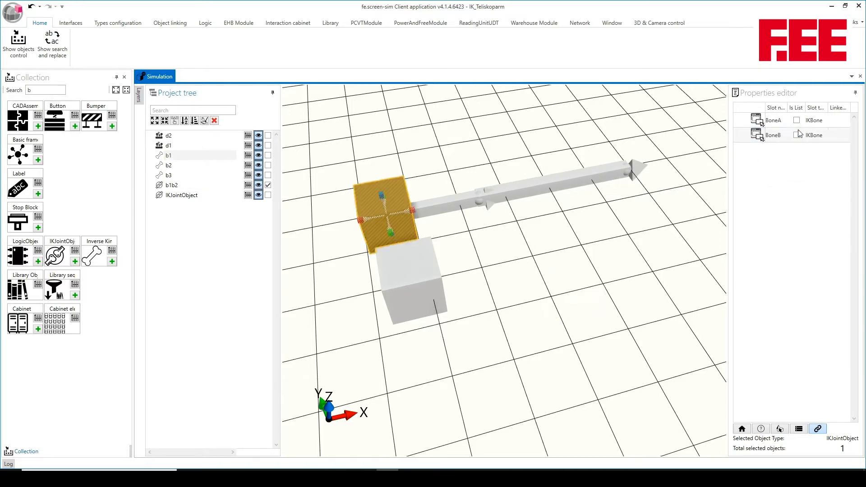
- Assign bone b2 to the BoneB slot of the b1b2 joint object
left_click_drag(167, 166, 766, 135)
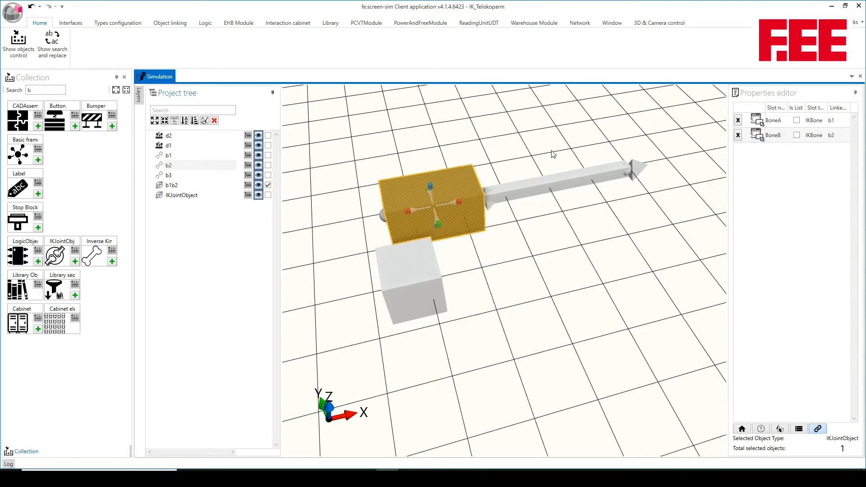
left_click(569, 277)
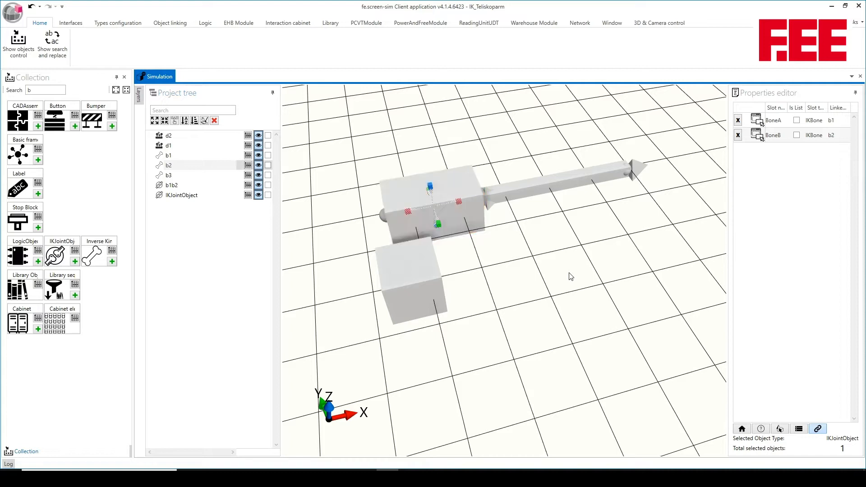
- Rename the remaining IKJointObject b2b3 and link bone b2 to its BoneA slot and bone b3 to its BoneB slot
left_click(431, 285)
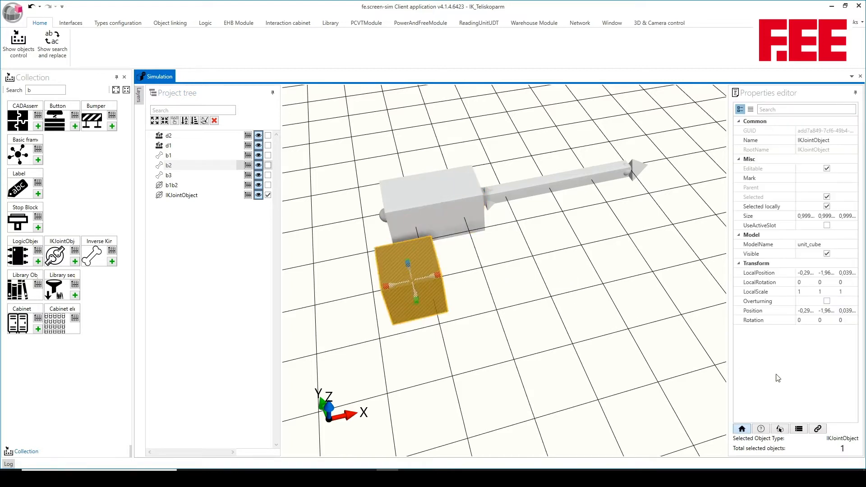
left_click(817, 429)
double_click(207, 196)
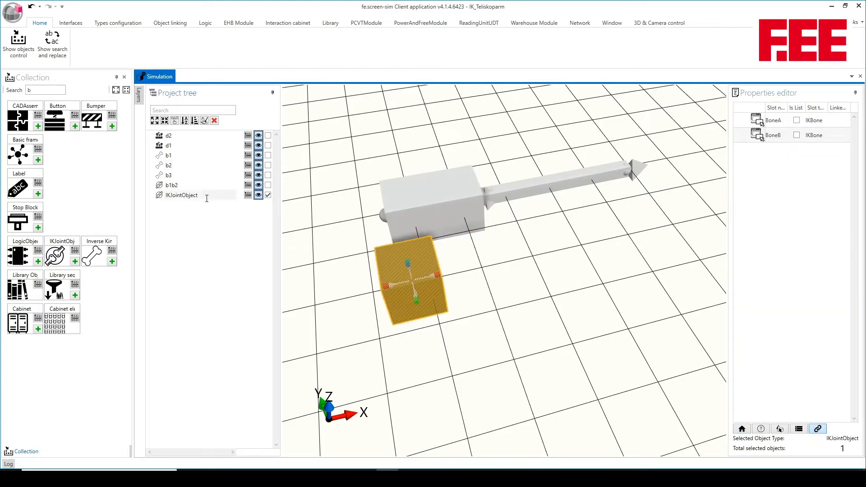
type("b2b3")
left_click_drag(170, 168, 838, 122)
left_click_drag(170, 175, 835, 140)
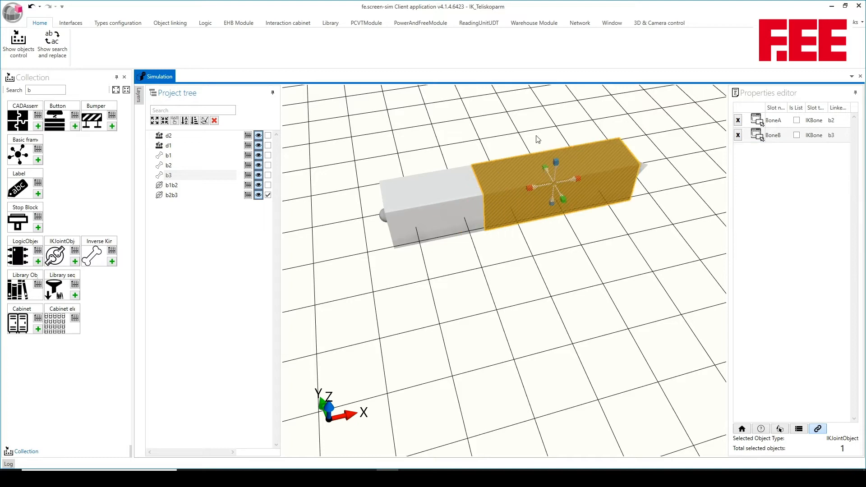
- Hide the joint objects b1b2 and b2b3, and move the 3D cursor in front of the arm to Y about -3.02
left_click_drag(574, 252, 523, 173)
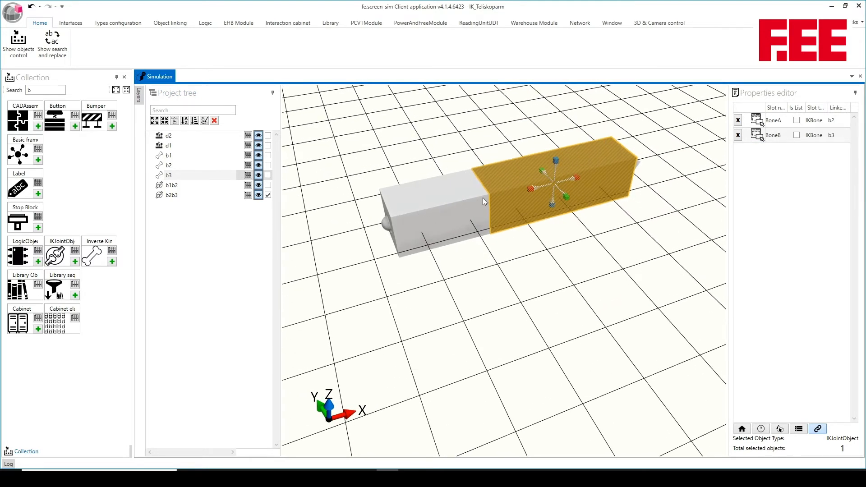
left_click_drag(439, 255, 396, 252)
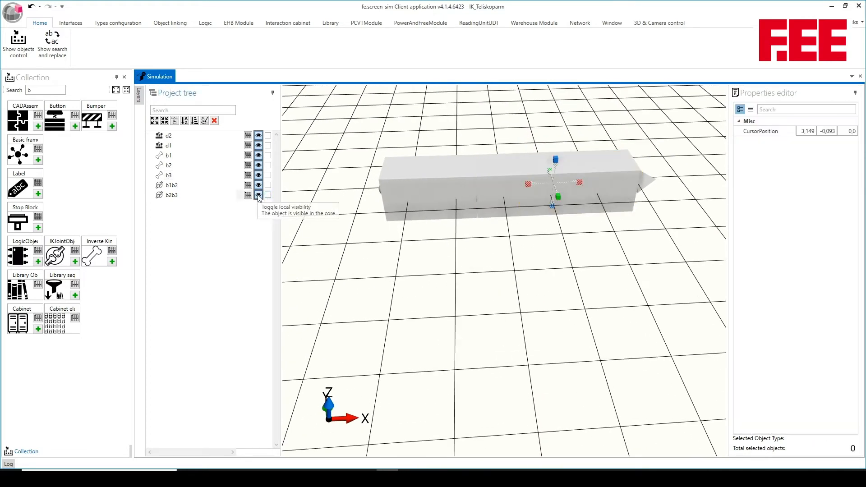
left_click(258, 185)
left_click(258, 195)
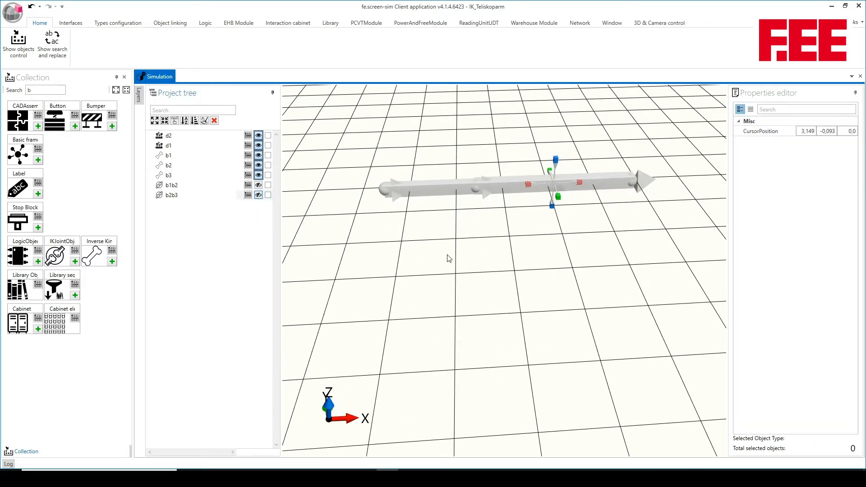
left_click_drag(557, 196, 571, 426)
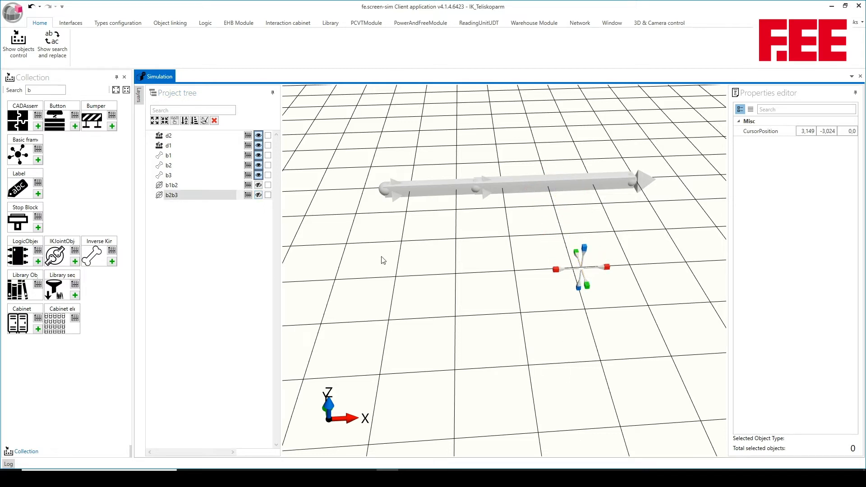
- Add two joints to the joint list of the b1b2 object
left_click(267, 185)
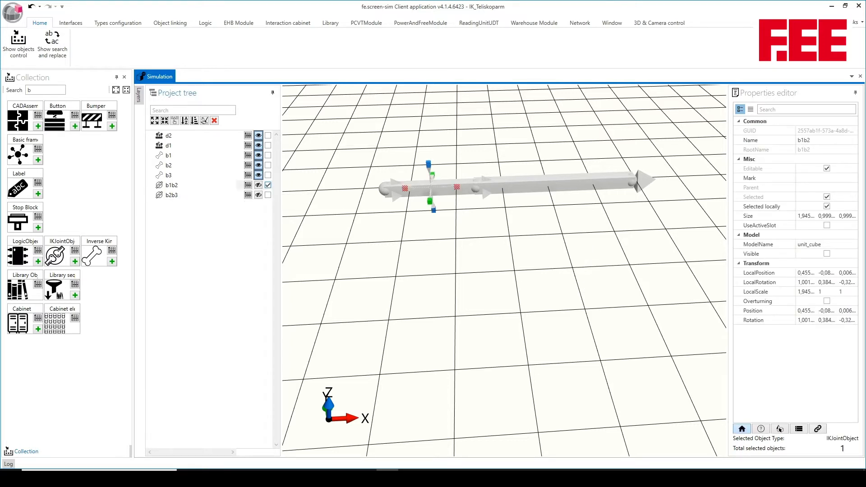
left_click(762, 430)
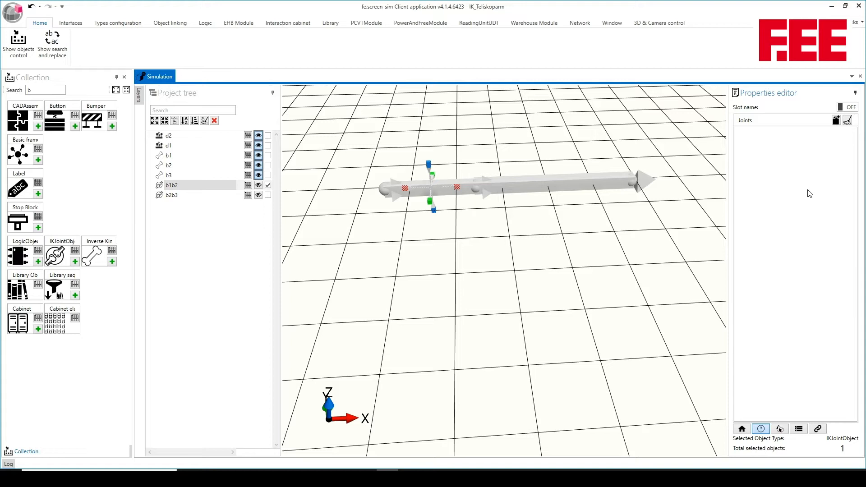
left_click(835, 121)
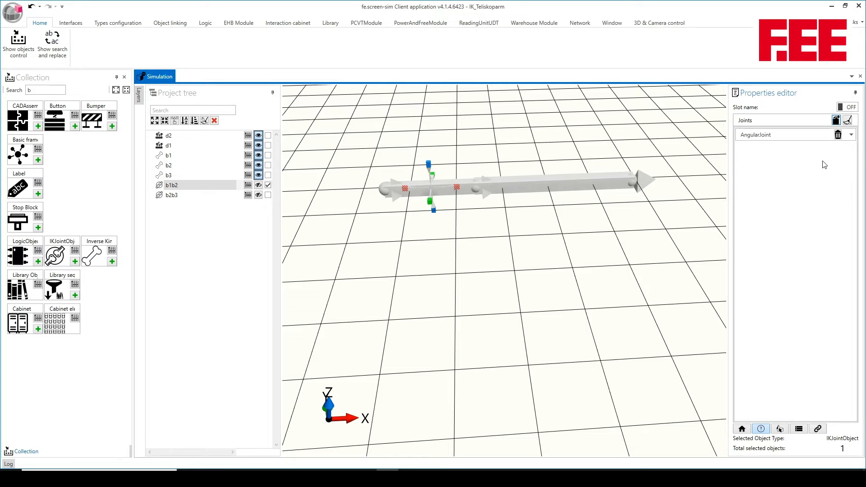
left_click(835, 121)
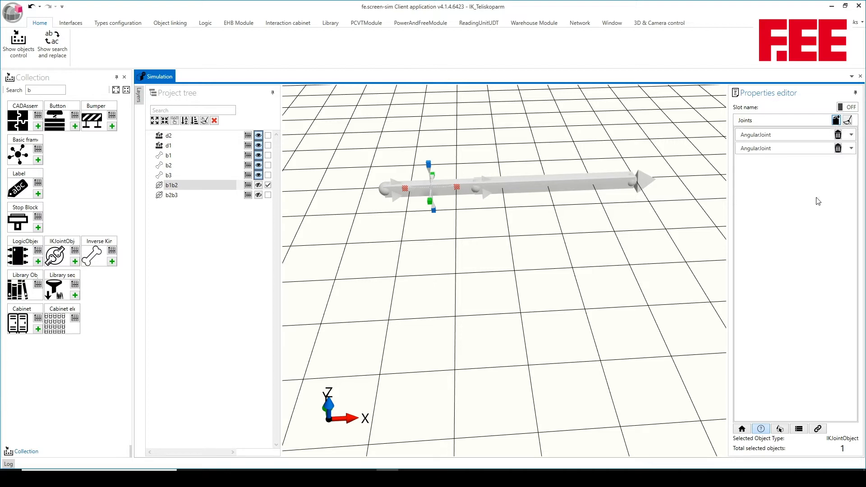
- Change the second joint of b1b2 to Distance Joint mode and apply it
left_click(850, 147)
left_click(846, 165)
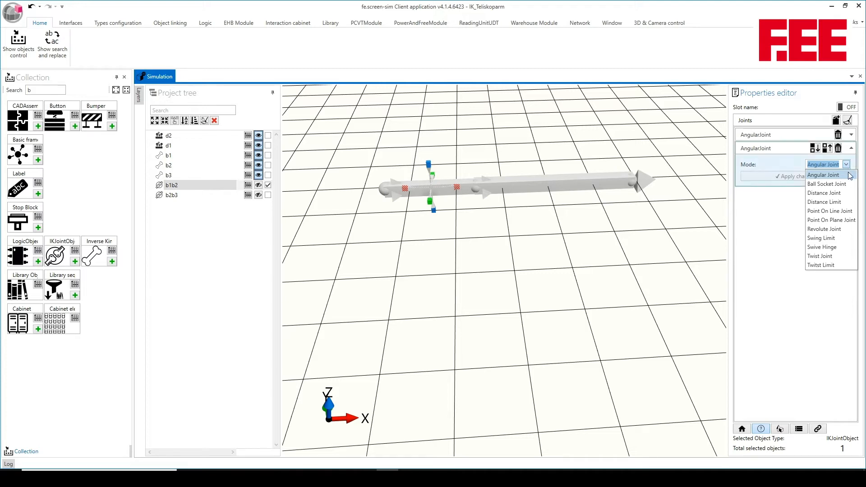
left_click(835, 192)
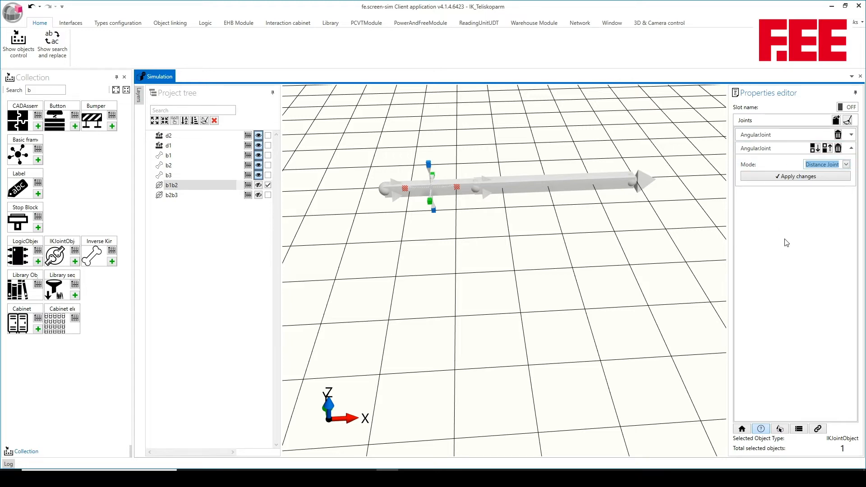
left_click(790, 178)
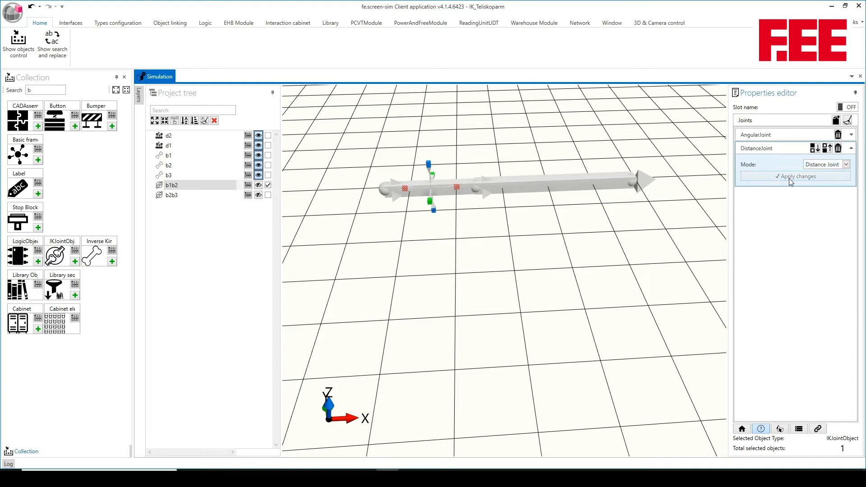
left_click_drag(558, 298, 545, 305)
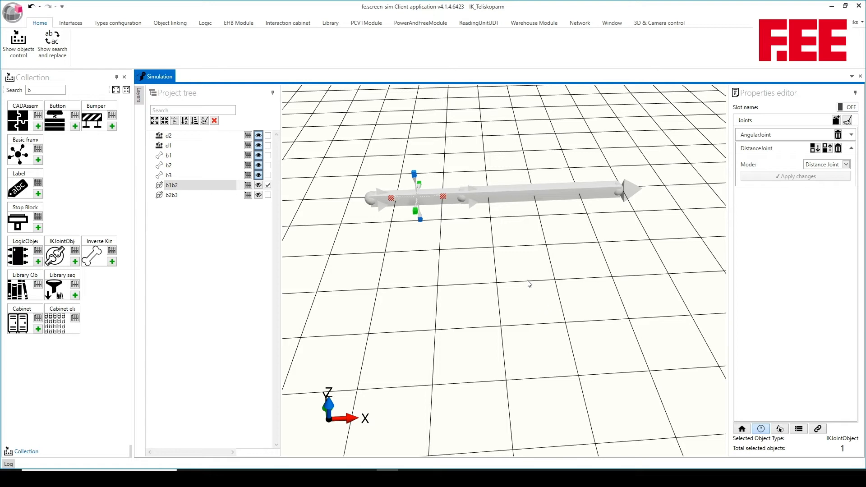
left_click(513, 284)
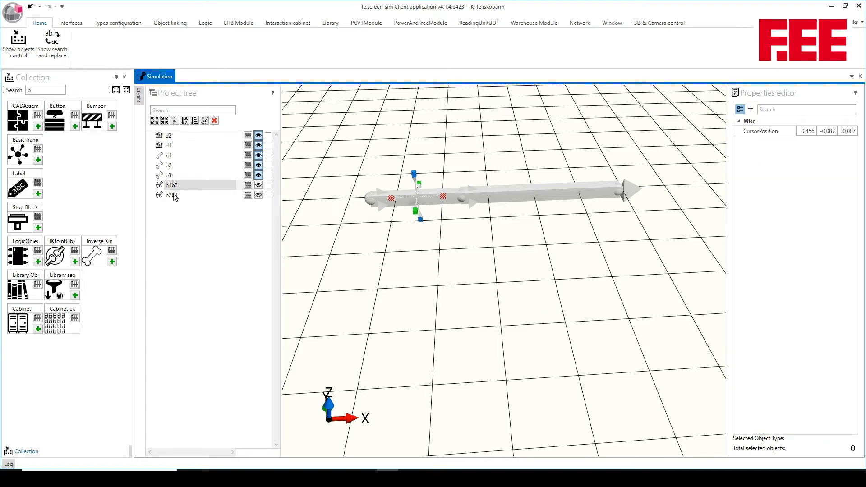
- Add two joints to the joint list of the b2b3 object
left_click(268, 195)
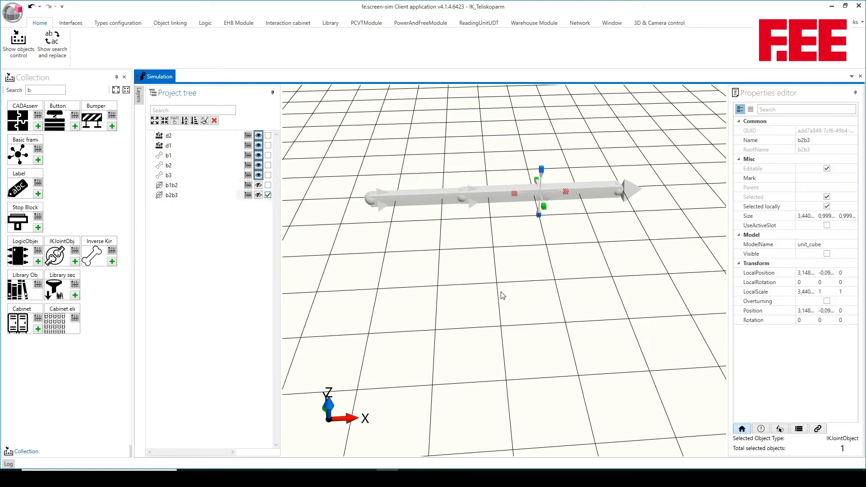
left_click(765, 429)
left_click(836, 120)
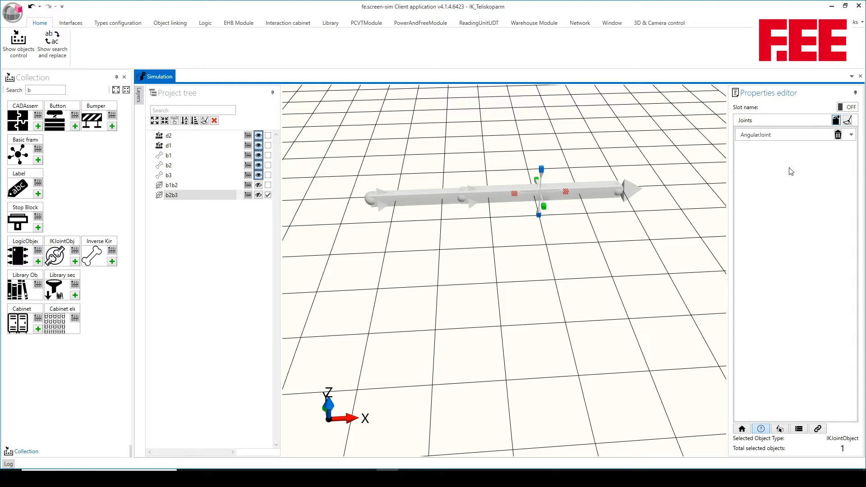
left_click(836, 121)
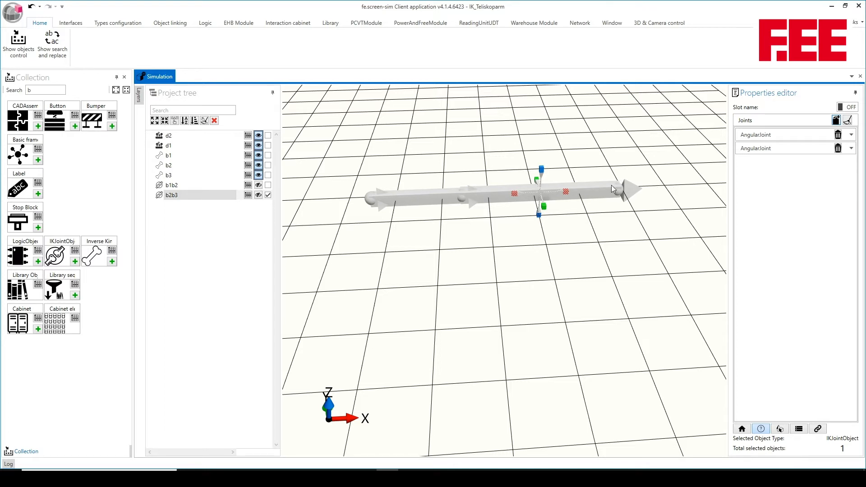
- Change the second joint of b2b3 to Point On Line Joint with Axis A set to 1, 0, 0 and apply it
left_click(850, 149)
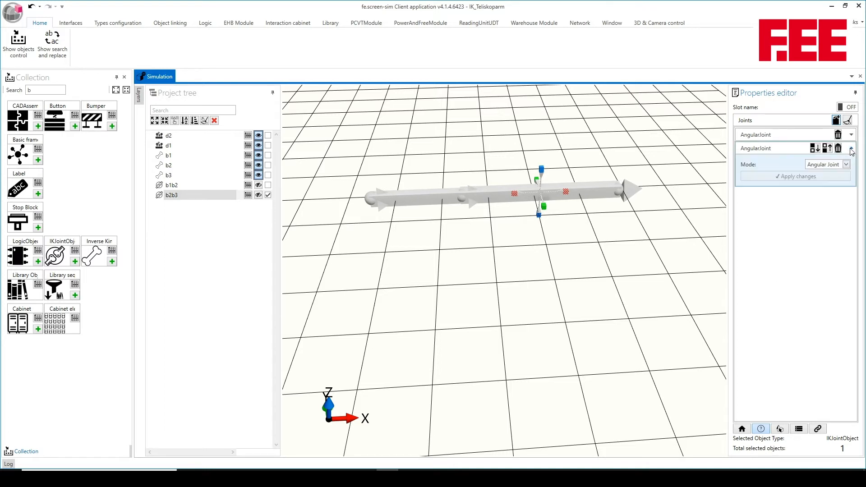
left_click(846, 165)
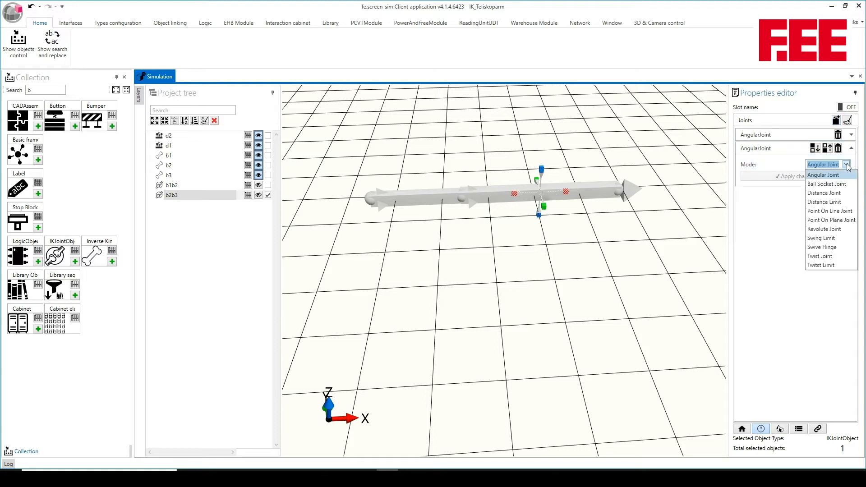
left_click(841, 211)
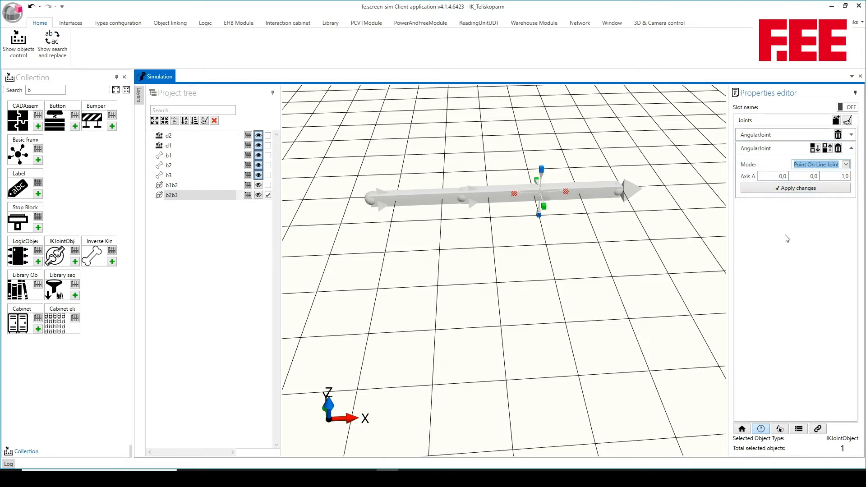
left_click(769, 176)
key("Tab")
key("Tab")
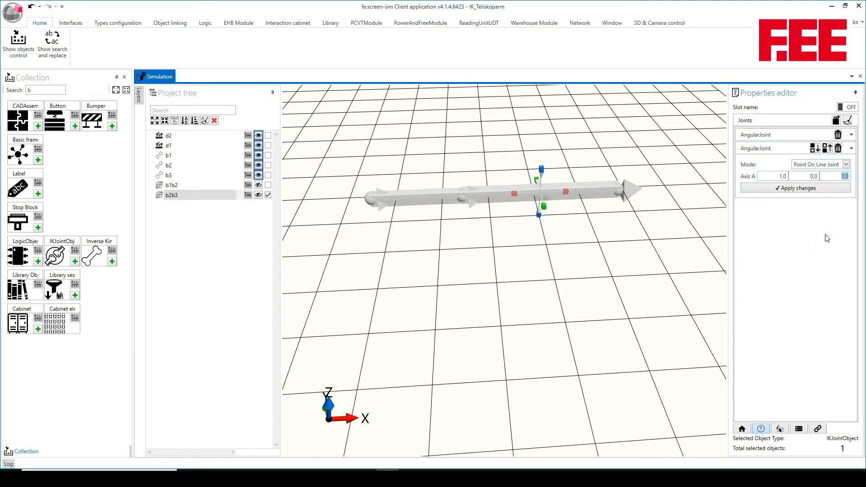
type("0,0")
left_click(817, 191)
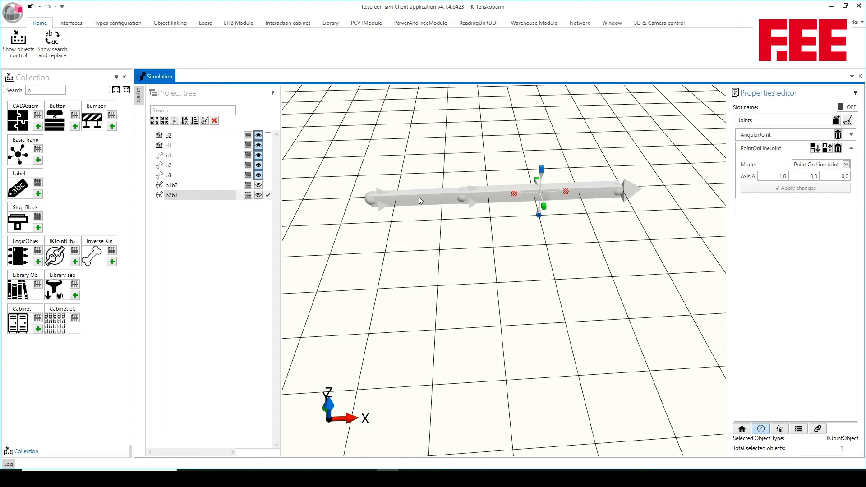
left_click_drag(608, 234, 537, 327)
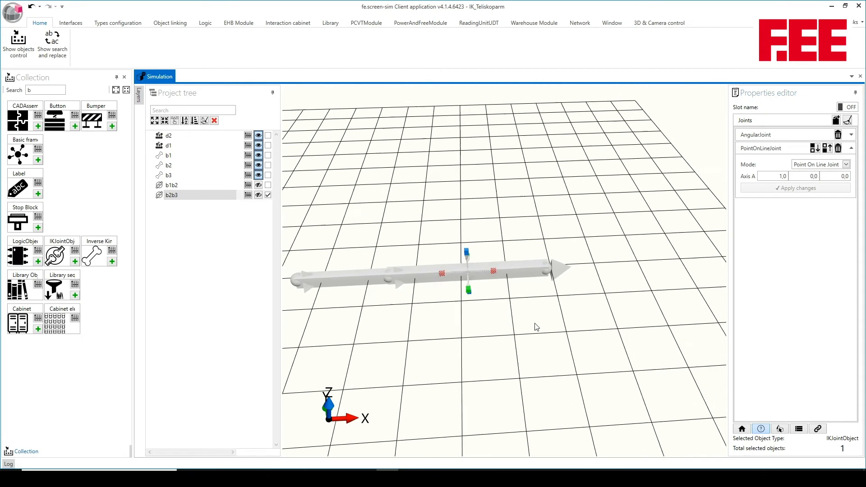
- Add a Decoration object at the free end of the arm and shift it outward to X about 5.44
left_click(524, 252)
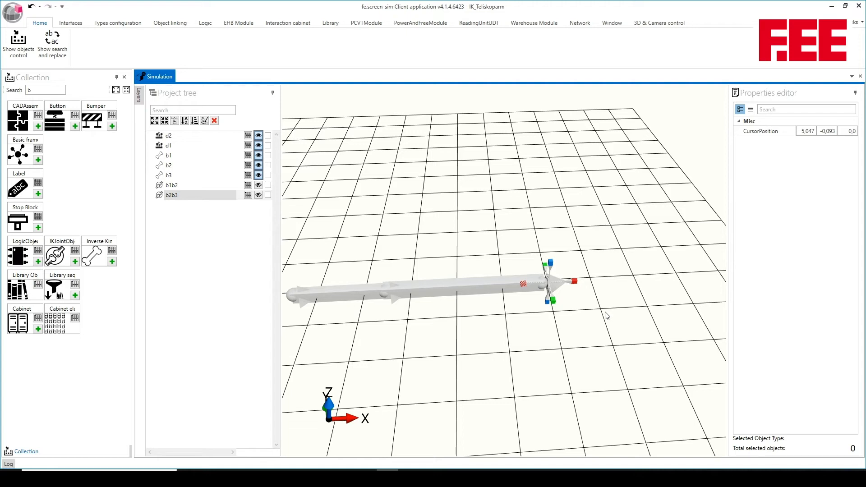
double_click(29, 89)
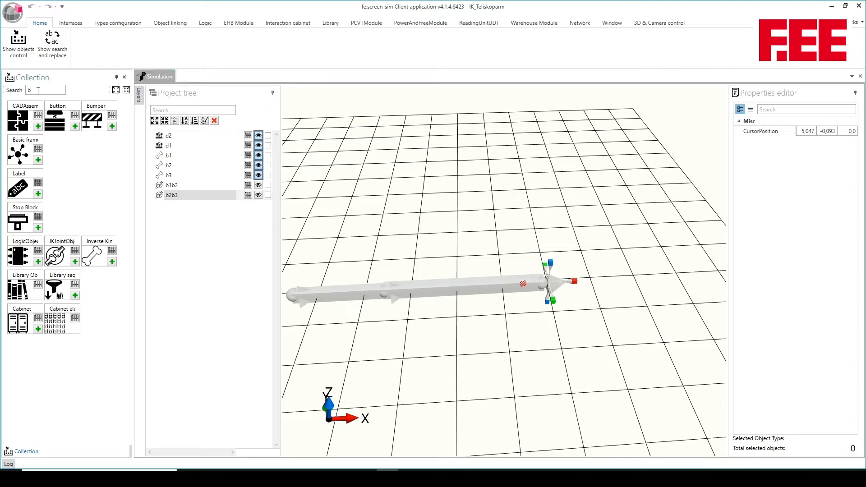
type("d")
left_click(75, 126)
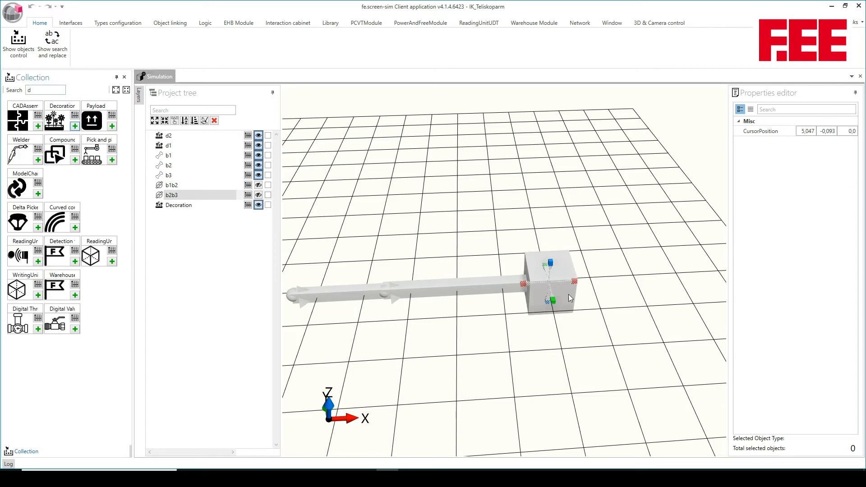
left_click_drag(568, 287, 547, 324)
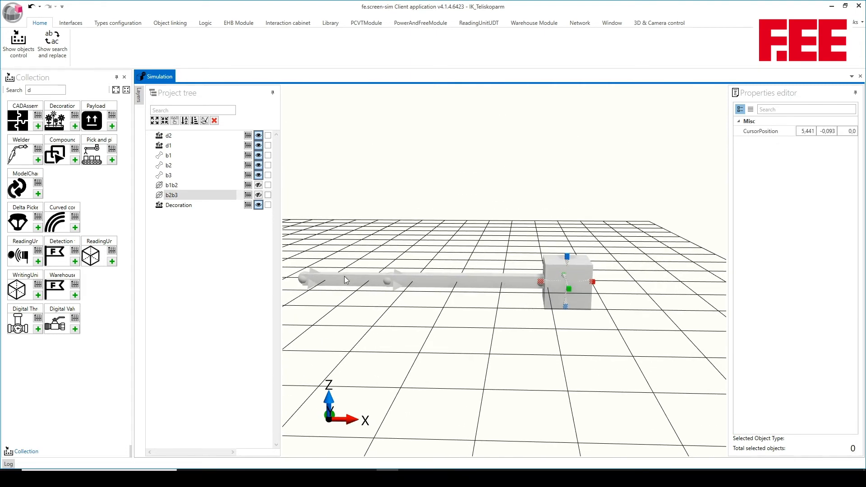
- Place the 3D cursor in front of the arm at X about 1.97, Y about -3.98, then add an IKControl there and select it
left_click_drag(429, 294, 466, 324)
left_click(448, 358)
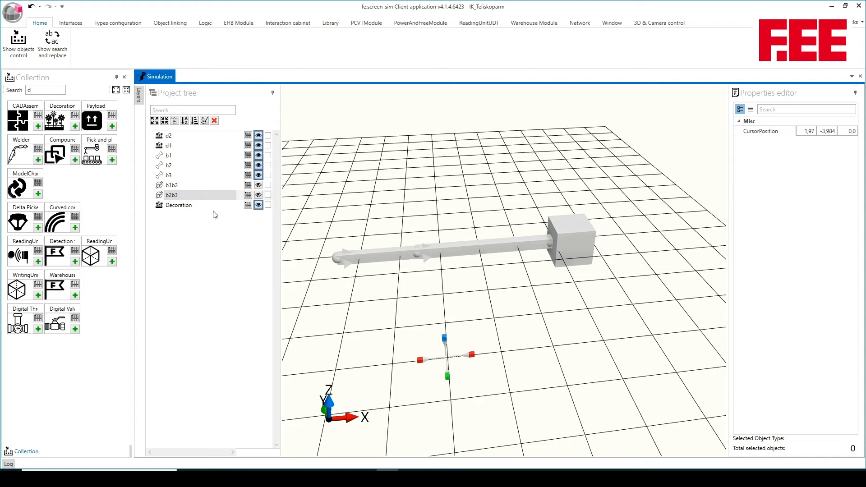
left_click_drag(45, 91, 4, 96)
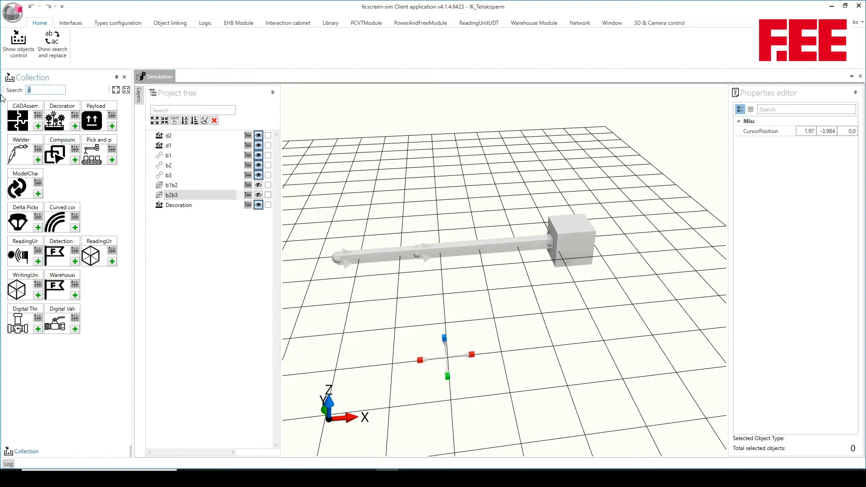
type("ik")
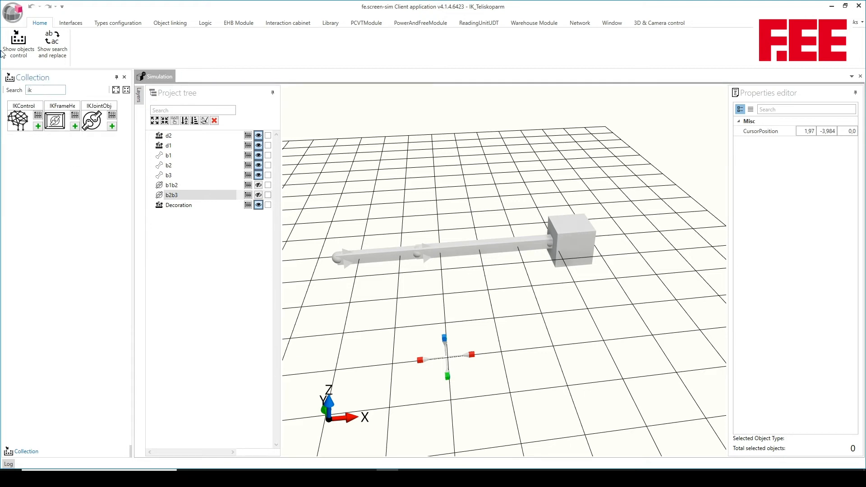
left_click(38, 126)
left_click_drag(487, 310, 535, 311)
left_click(510, 346)
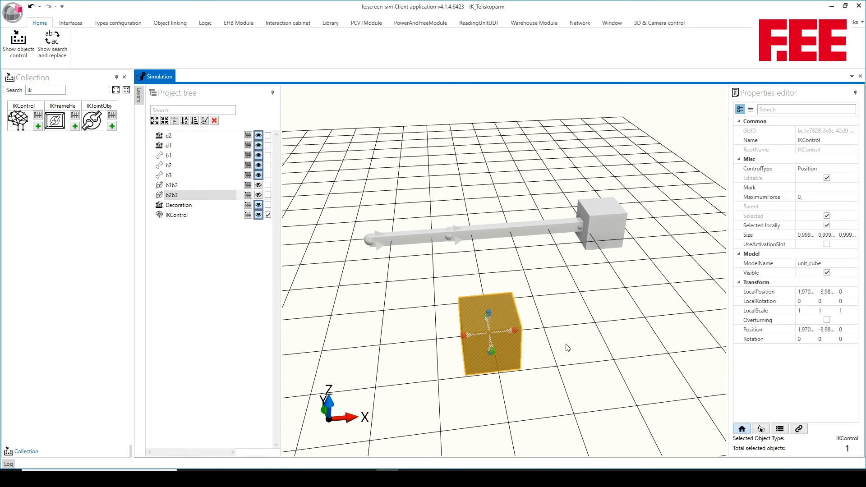
- Nest the decoration d1 under bone b2 and the decoration d2 under bone b3 in the project hierarchy
left_click(799, 429)
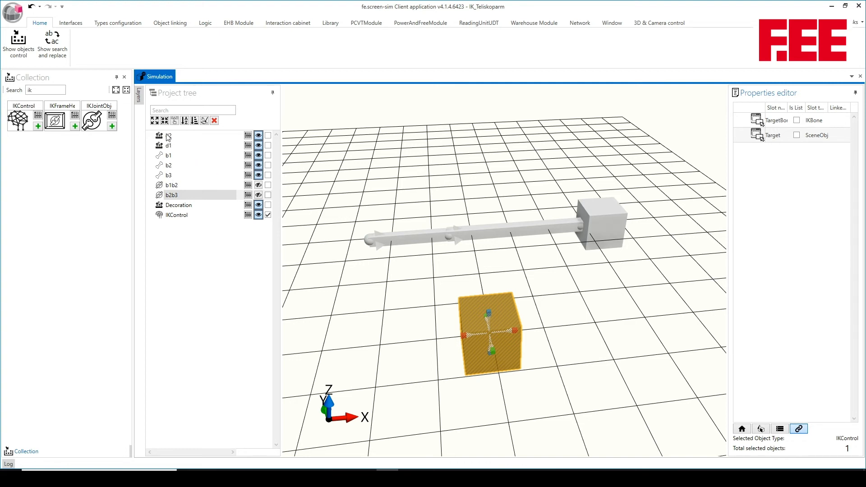
left_click(268, 145)
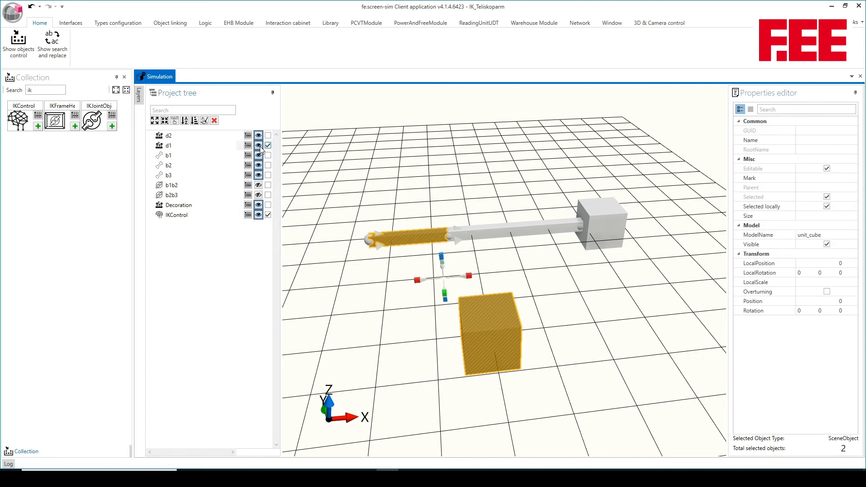
left_click_drag(170, 145, 187, 167)
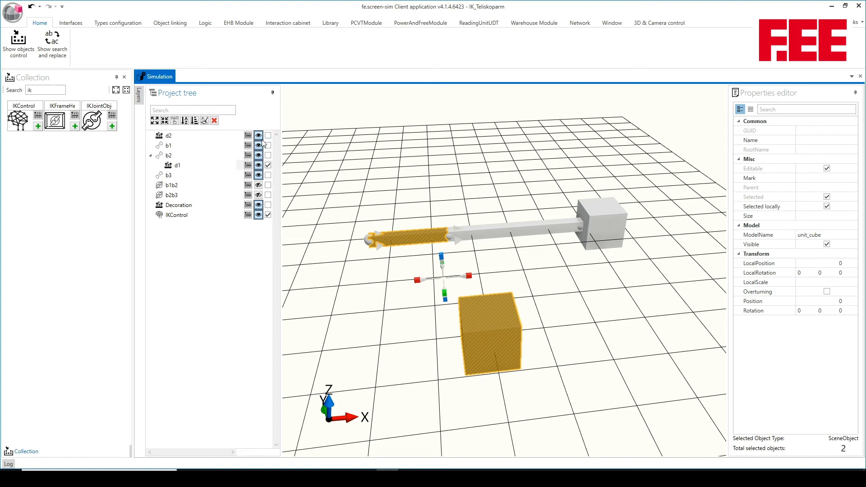
left_click(349, 152)
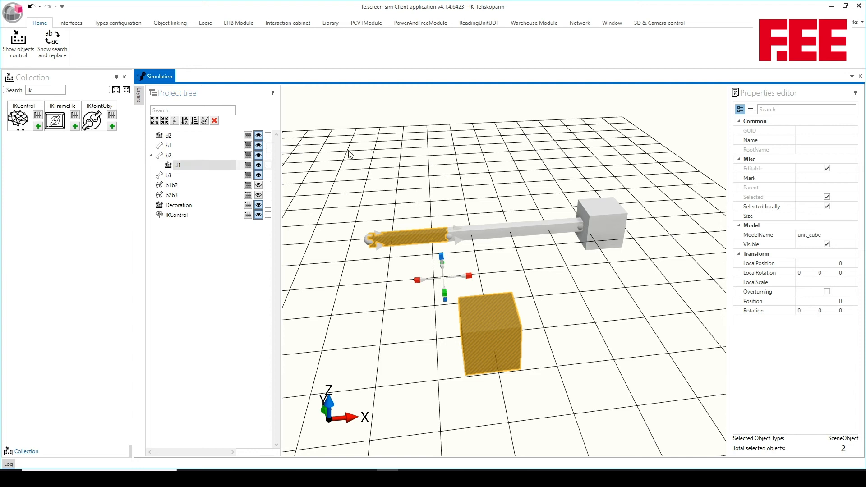
left_click(269, 136)
left_click_drag(165, 140, 174, 180)
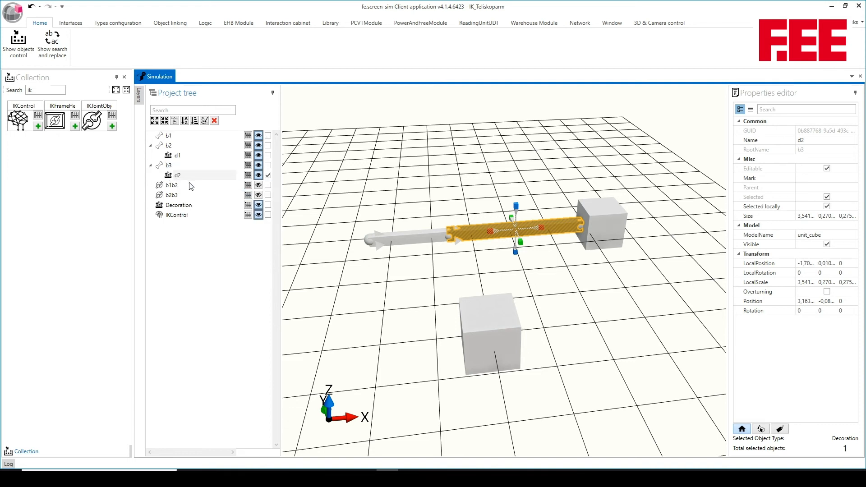
left_click(553, 301)
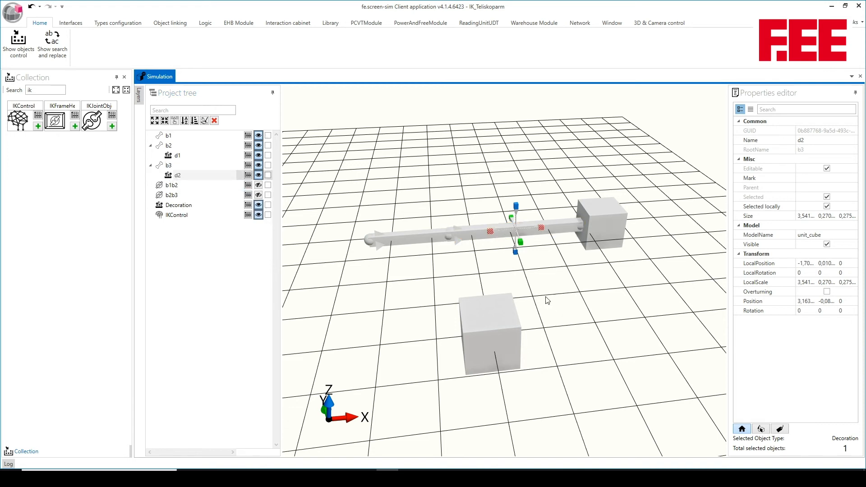
- Link bone b3 to the IKControl's target bone slot and the Decoration object to its Target slot
left_click(488, 320)
left_click(798, 428)
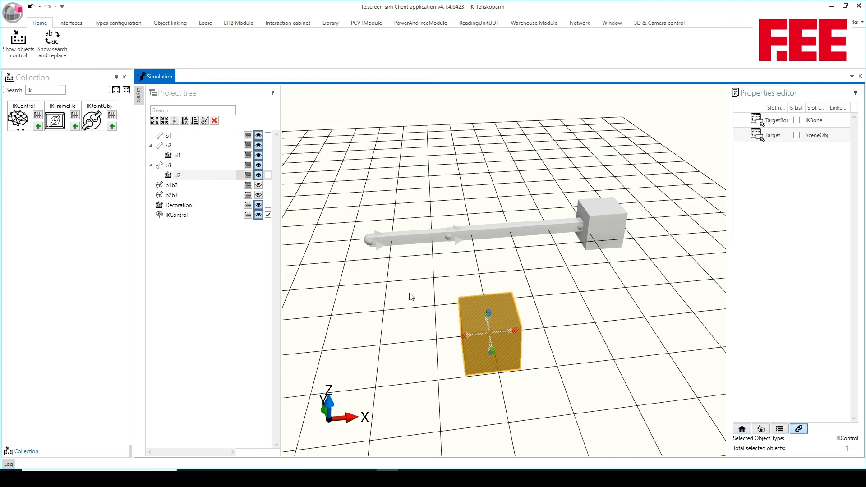
left_click_drag(168, 166, 846, 131)
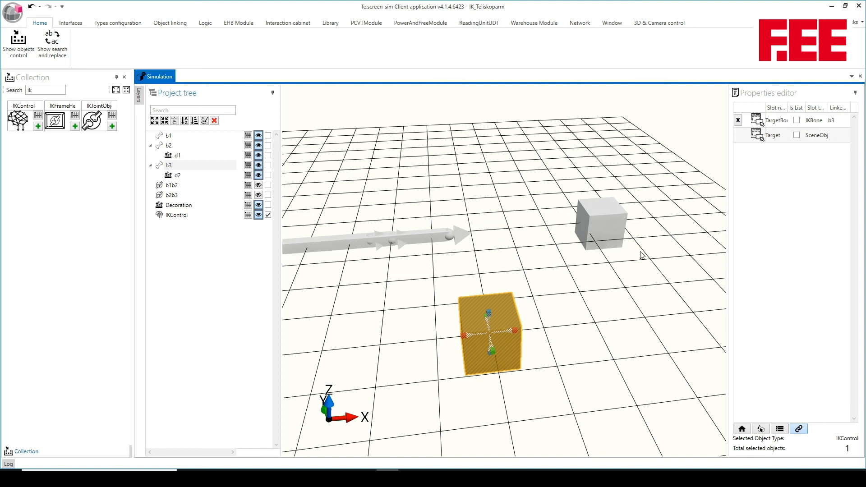
left_click_drag(176, 205, 831, 136)
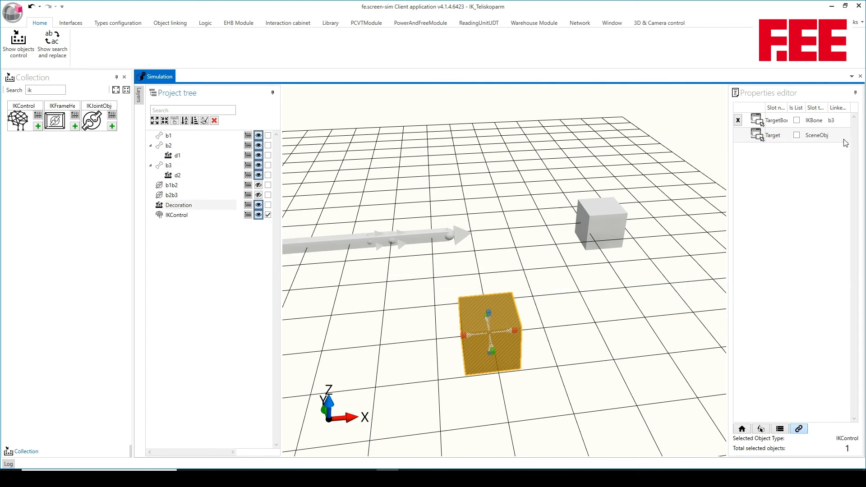
- Shift the Decoration object inward along X to about 4.9 to test how the arm follows it
left_click(599, 220)
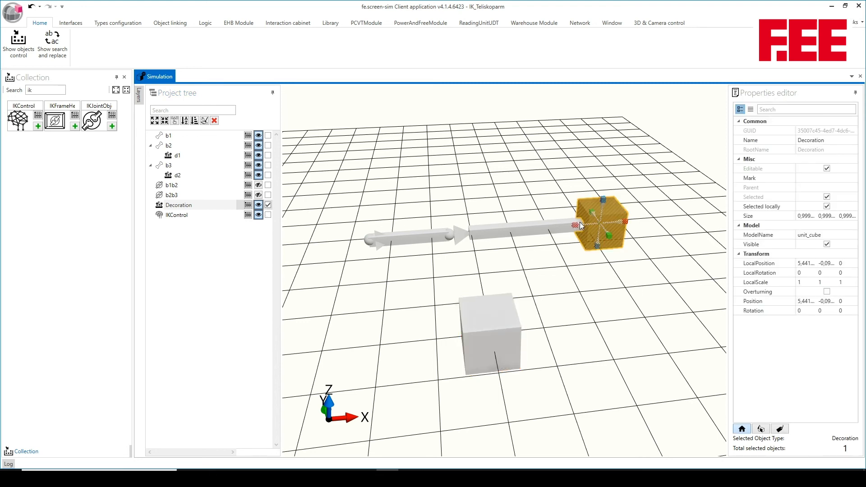
left_click_drag(575, 227, 556, 242)
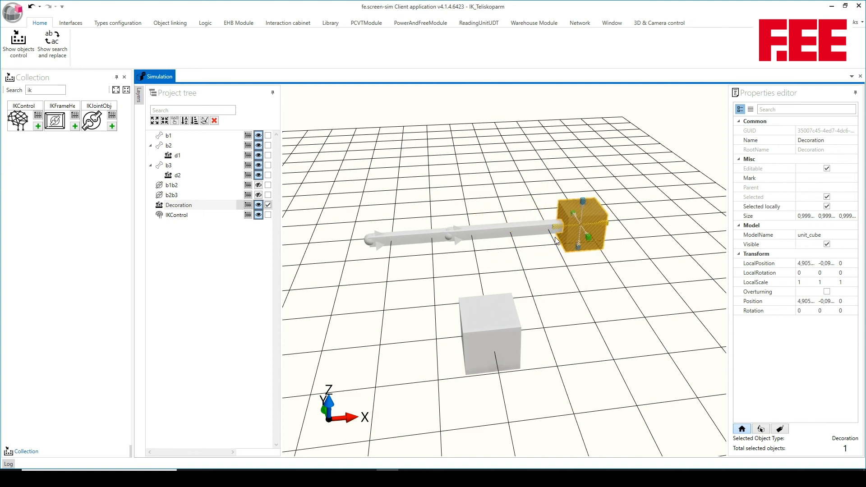
left_click(553, 340)
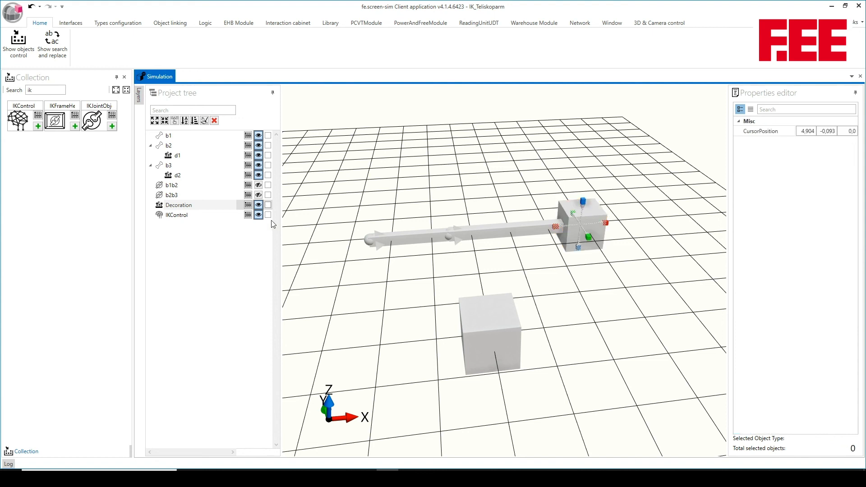
- Enable UseActivationSlot on the IKControl, check its slot values, and shift the Decoration outward to X about 5.35
left_click(266, 215)
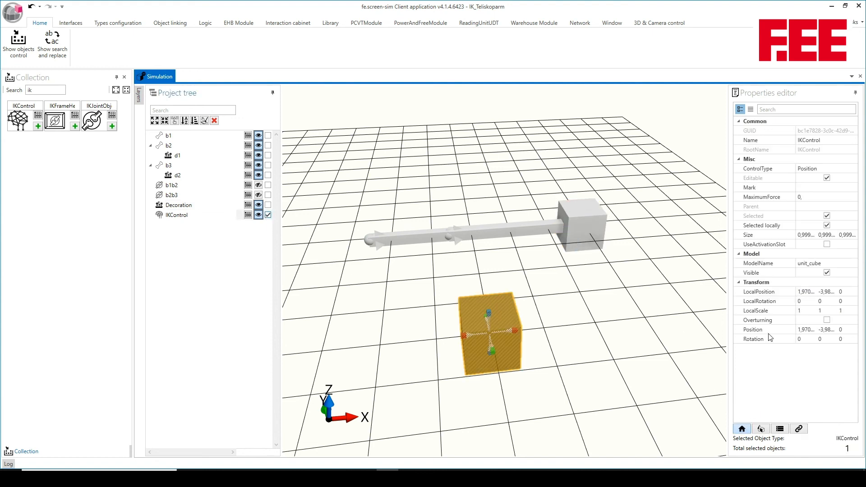
left_click(830, 249)
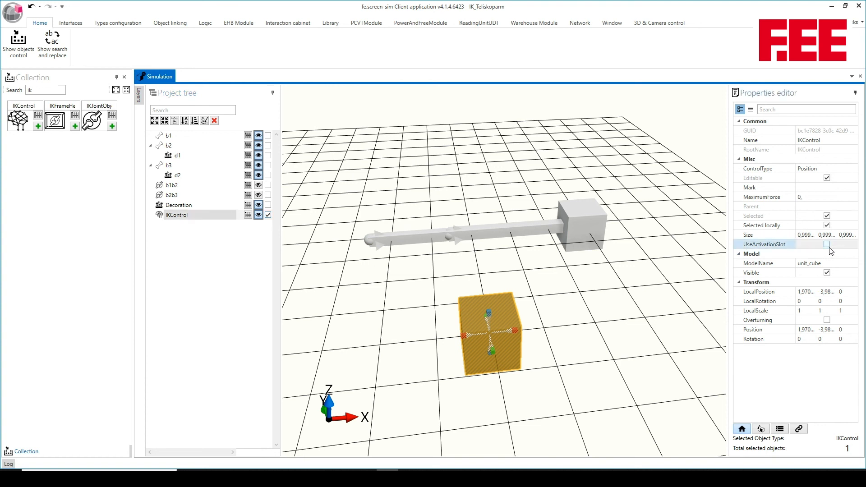
left_click(780, 429)
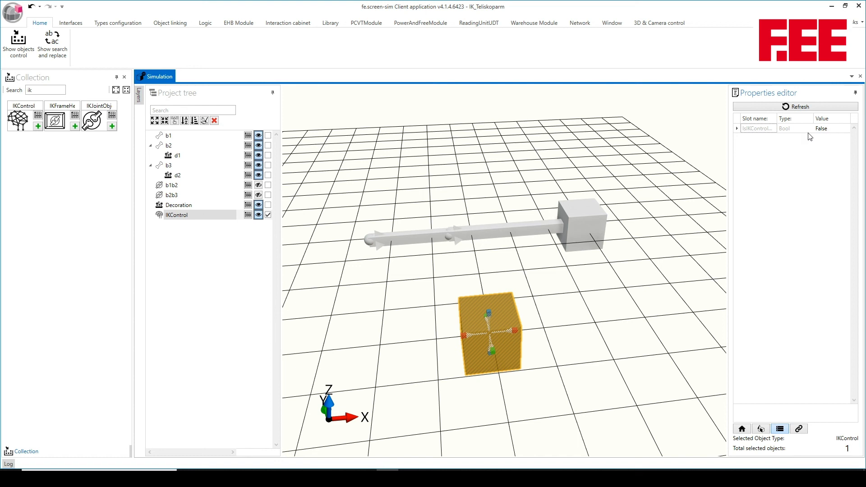
left_click(599, 212)
mouse_move(603, 223)
left_mouse_down()
mouse_move(685, 221)
mouse_move(589, 219)
mouse_move(641, 223)
mouse_move(615, 226)
left_mouse_up()
- Set the IKControl's activation slot value to 1 and shift the Decoration inward to X about 3.73 to test the arm
left_click(507, 332)
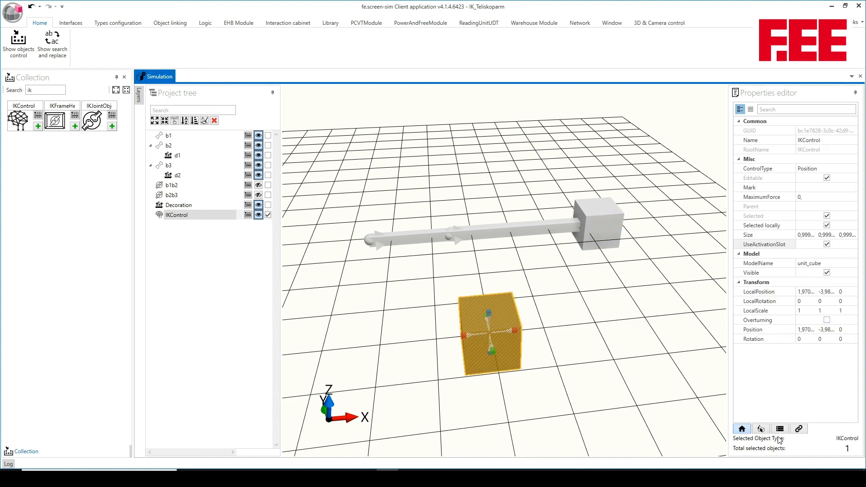
left_click(779, 429)
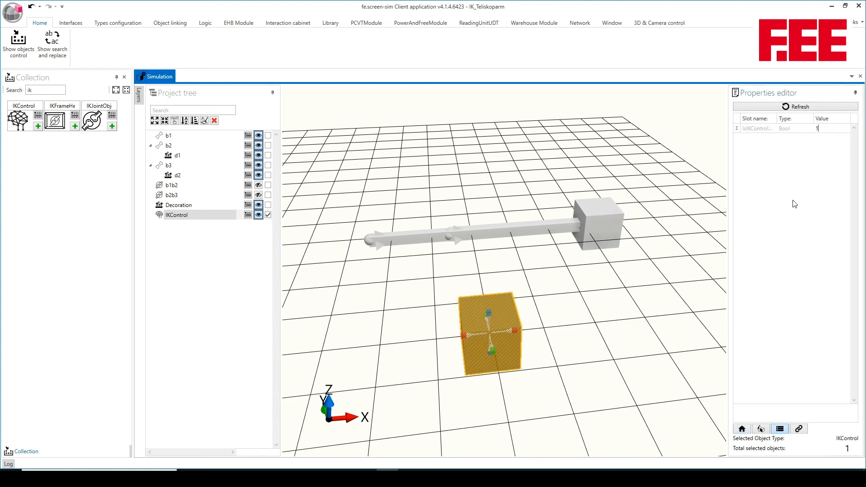
left_click(769, 106)
left_click(608, 213)
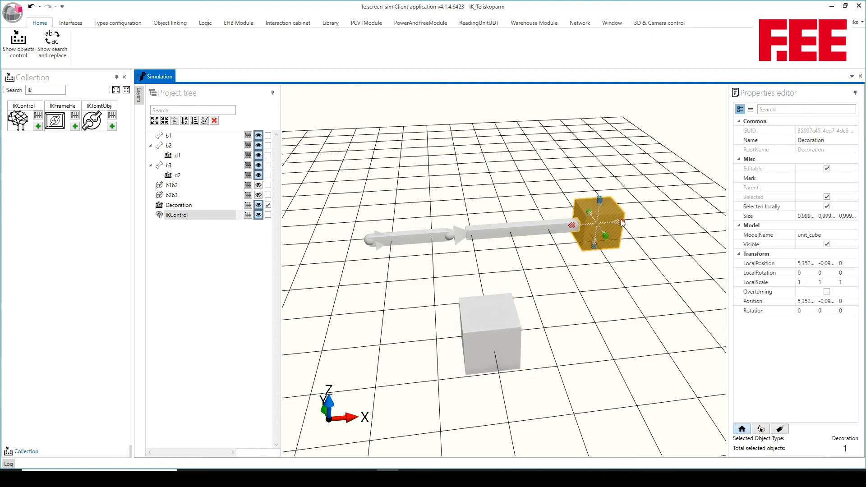
left_click_drag(608, 213, 554, 234)
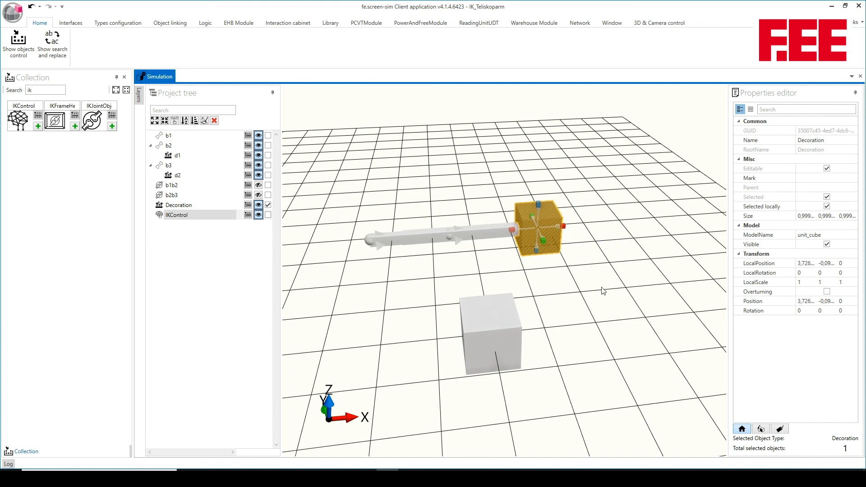